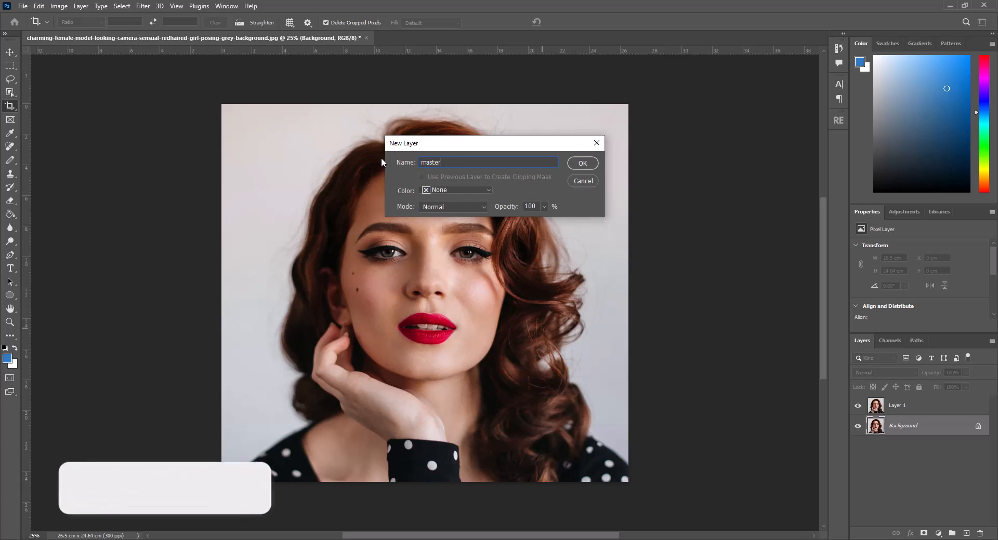
# Step: Convert the Background into a regular layer named master and hide it
pyautogui.click(583, 163)
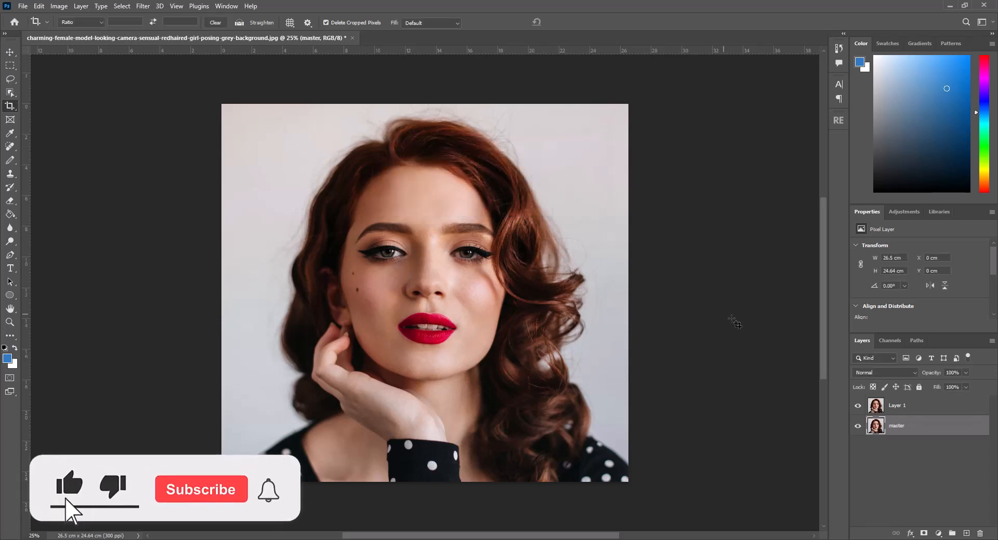
pyautogui.click(857, 426)
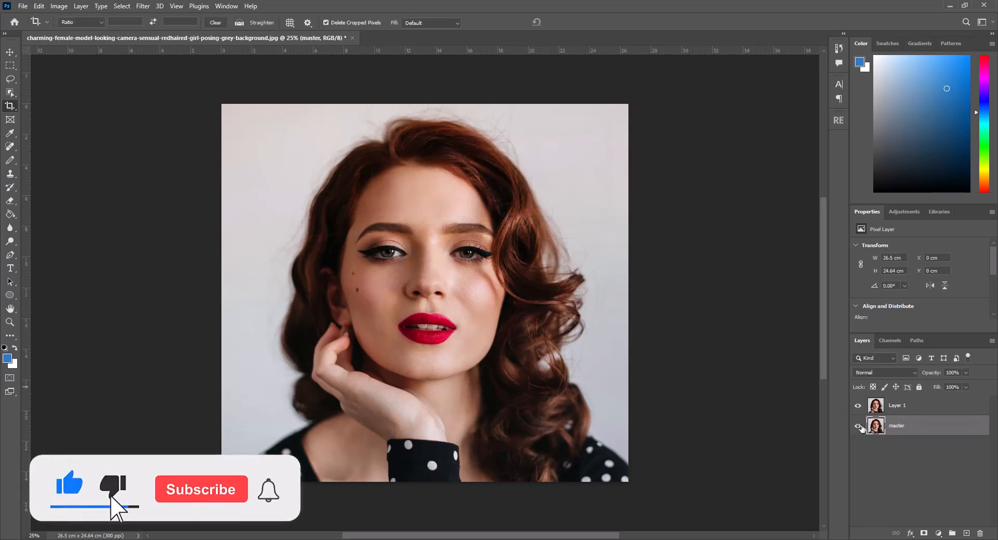
# Step: Desaturate Layer 1 to make the portrait black and white
pyautogui.click(912, 406)
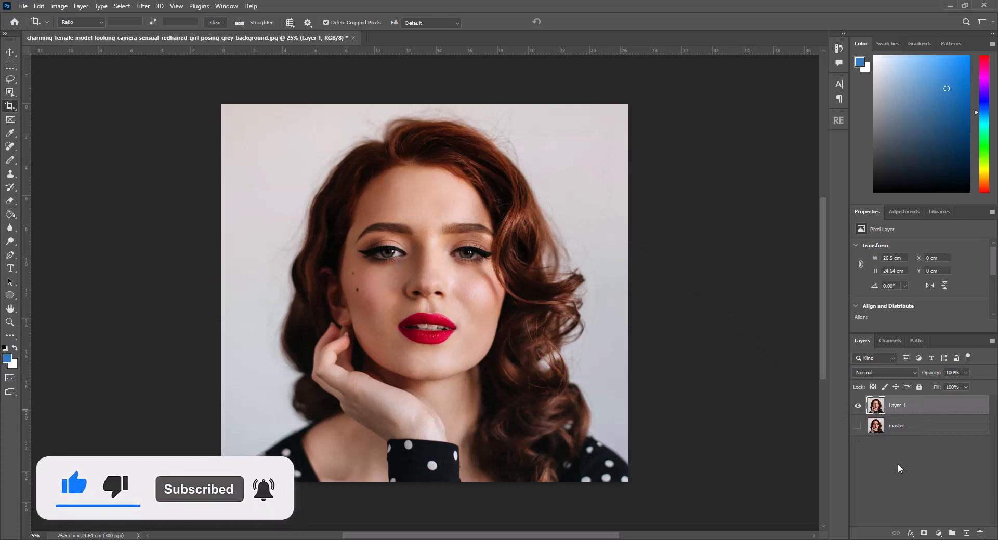
pyautogui.hotkey('ctrl', 'shift', 'u')
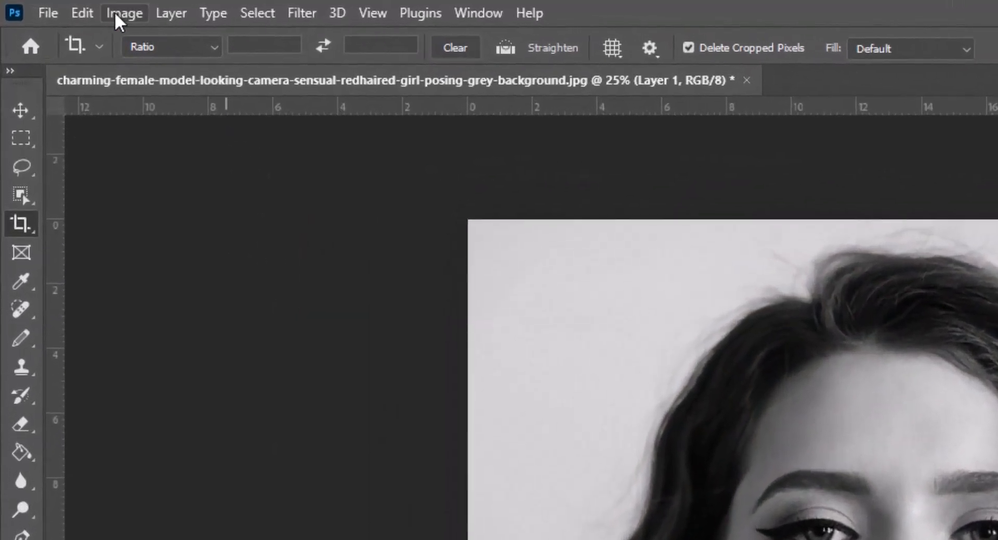
# Step: Resize the image to a resolution of 72 pixels/inch and a width of 500 pixels, keeping the proportions
pyautogui.click(59, 7)
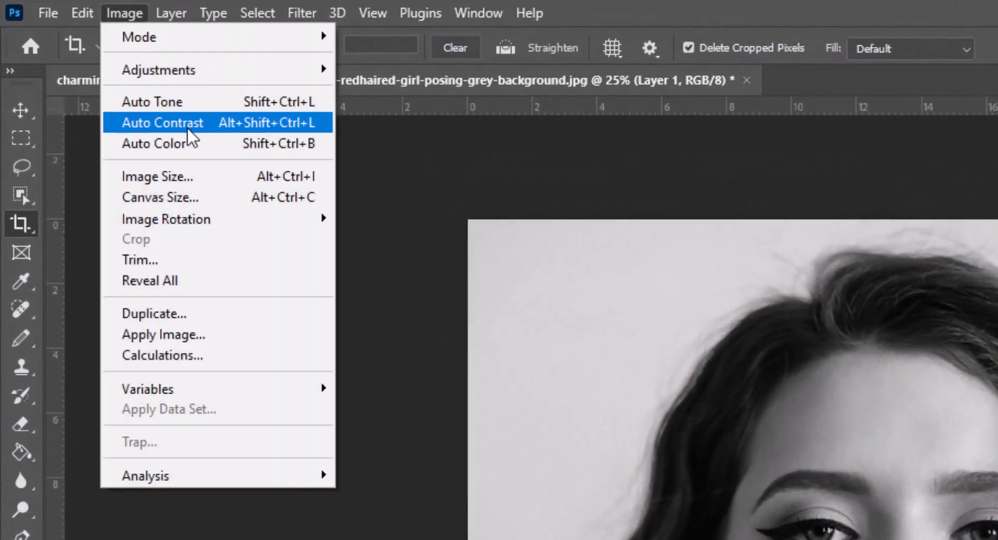
pyautogui.click(198, 178)
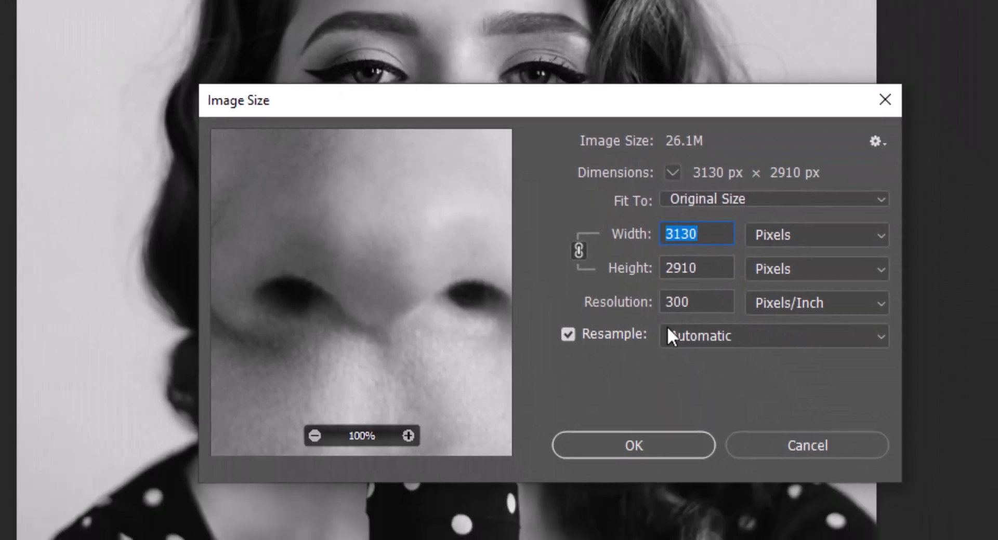
pyautogui.press('Tab')
pyautogui.press('Tab')
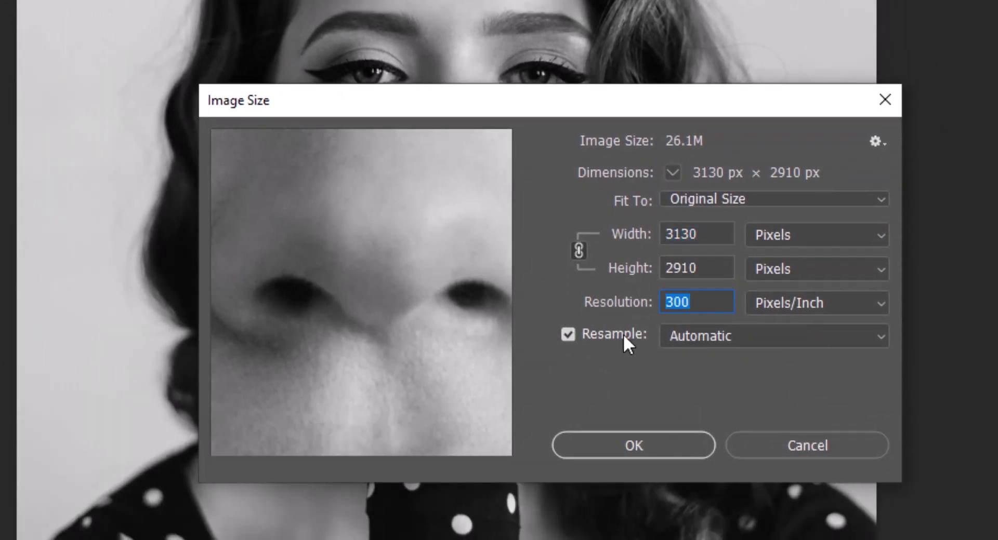
pyautogui.write('72')
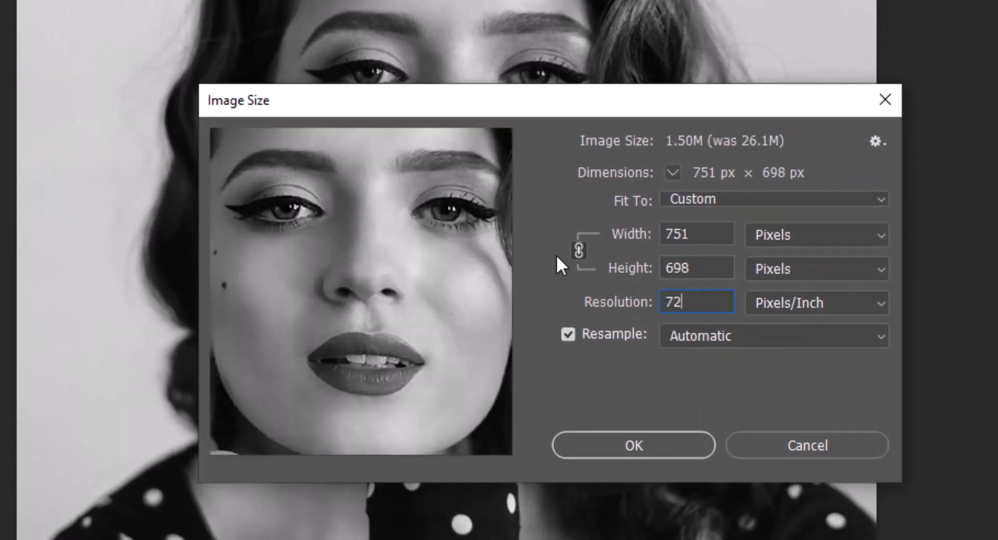
pyautogui.doubleClick(715, 238)
pyautogui.write('500')
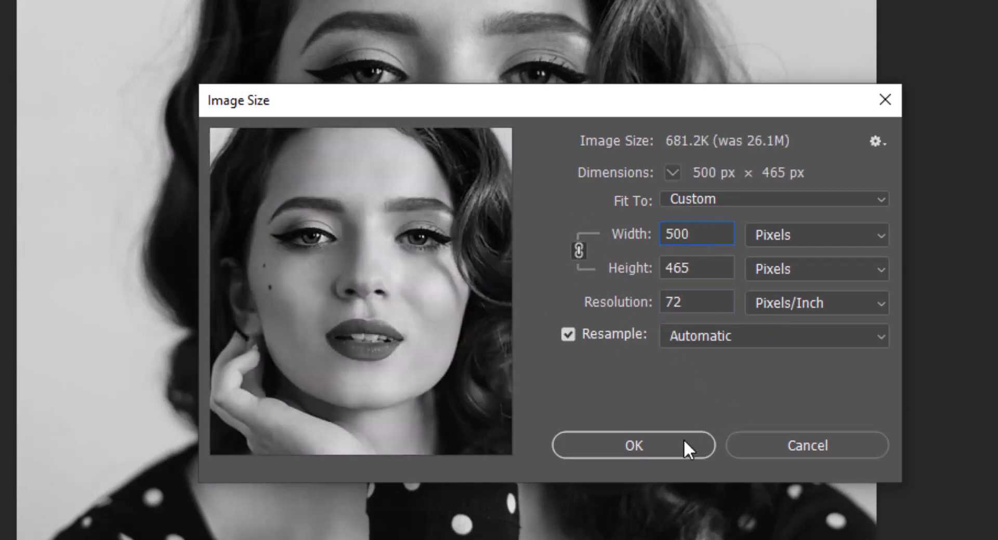
pyautogui.click(682, 445)
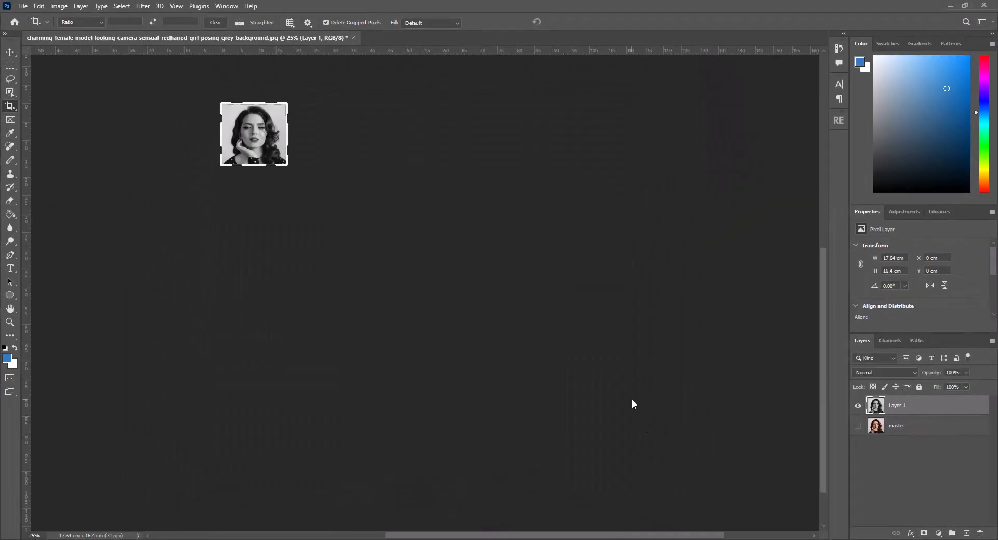
pyautogui.hotkey('ctrl', '0')
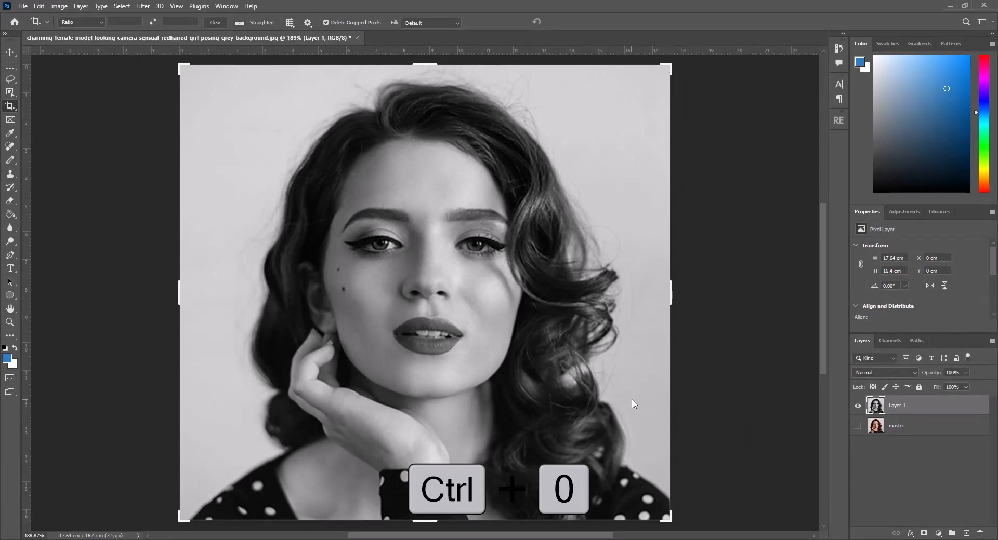
# Step: Apply Auto Tone to the black-and-white portrait on Layer 1
pyautogui.click(10, 65)
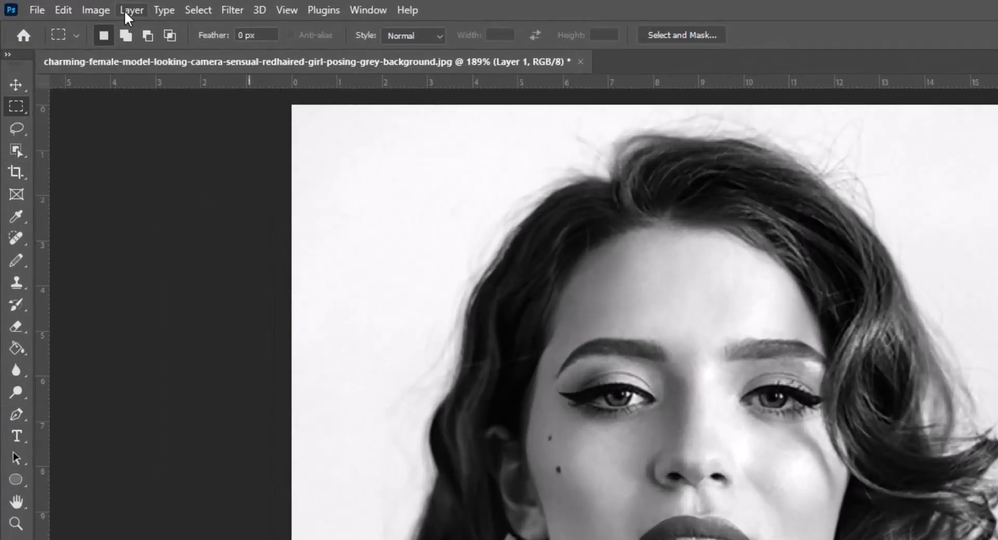
pyautogui.click(61, 6)
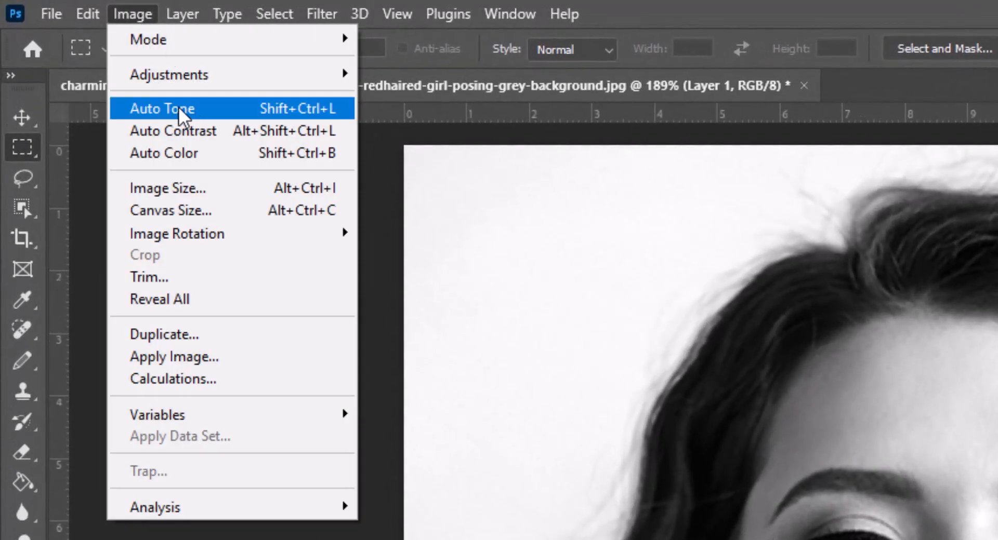
pyautogui.click(186, 107)
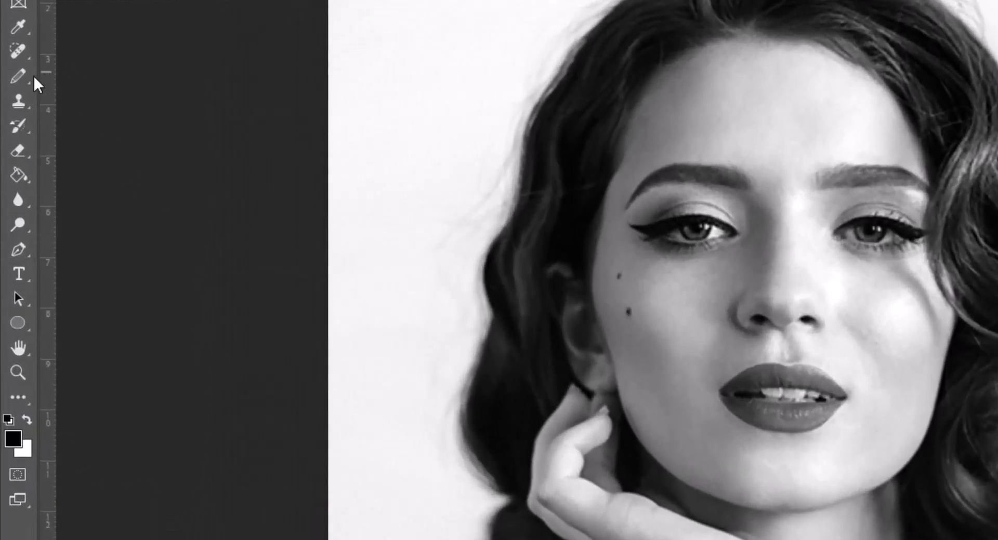
# Step: In Quick Mask mode, trace the outline of the woman's hair and shoulders with the Pencil tool
pyautogui.rightClick(18, 75)
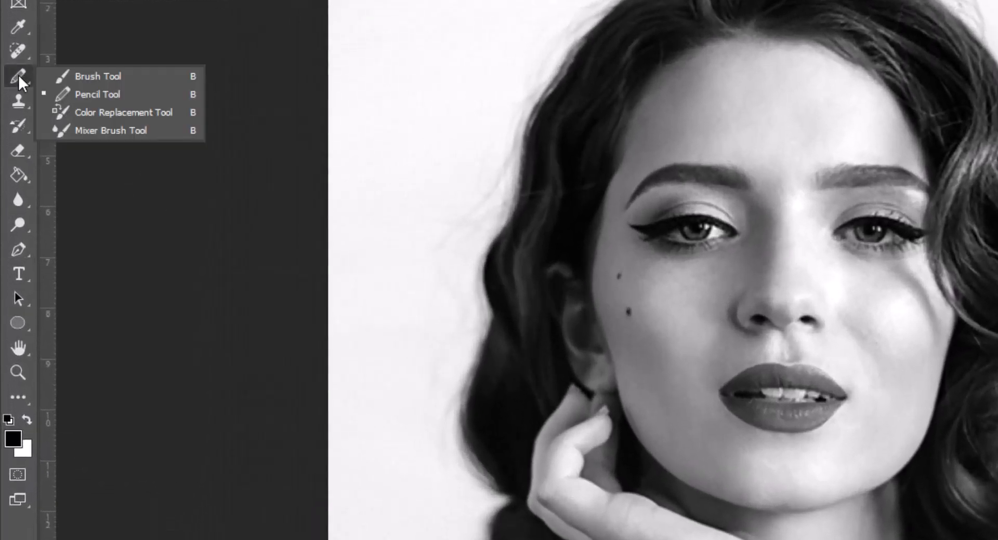
pyautogui.click(92, 93)
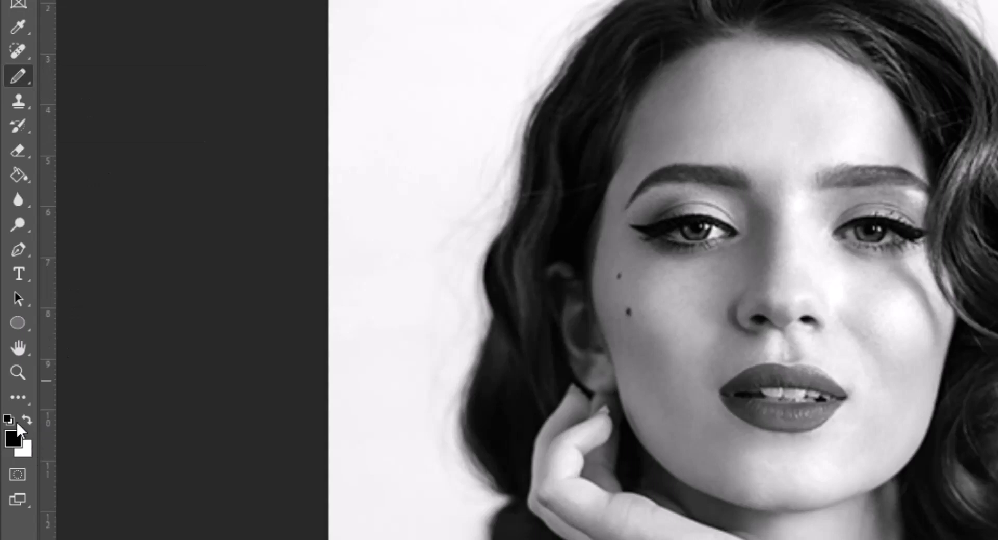
pyautogui.click(18, 474)
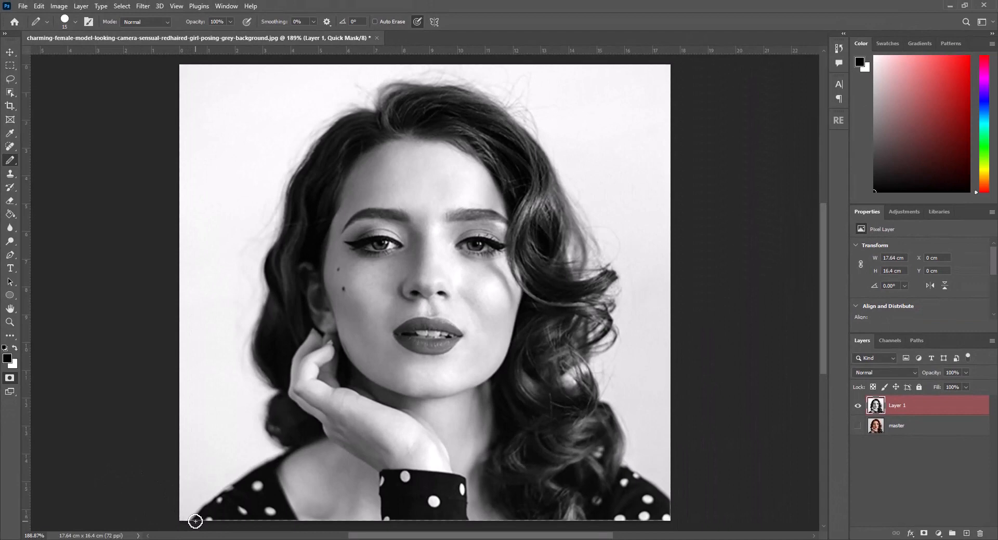
pyautogui.moveTo(195, 521)
pyautogui.mouseDown()
pyautogui.moveTo(295, 455)
pyautogui.moveTo(274, 426)
pyautogui.moveTo(286, 390)
pyautogui.moveTo(263, 332)
pyautogui.moveTo(301, 172)
pyautogui.moveTo(346, 121)
pyautogui.moveTo(370, 117)
pyautogui.moveTo(390, 93)
pyautogui.moveTo(420, 90)
pyautogui.moveTo(486, 109)
pyautogui.moveTo(545, 164)
pyautogui.moveTo(574, 235)
pyautogui.moveTo(574, 288)
pyautogui.moveTo(607, 280)
pyautogui.moveTo(586, 367)
pyautogui.moveTo(613, 436)
pyautogui.moveTo(613, 467)
pyautogui.moveTo(662, 501)
pyautogui.mouseUp()
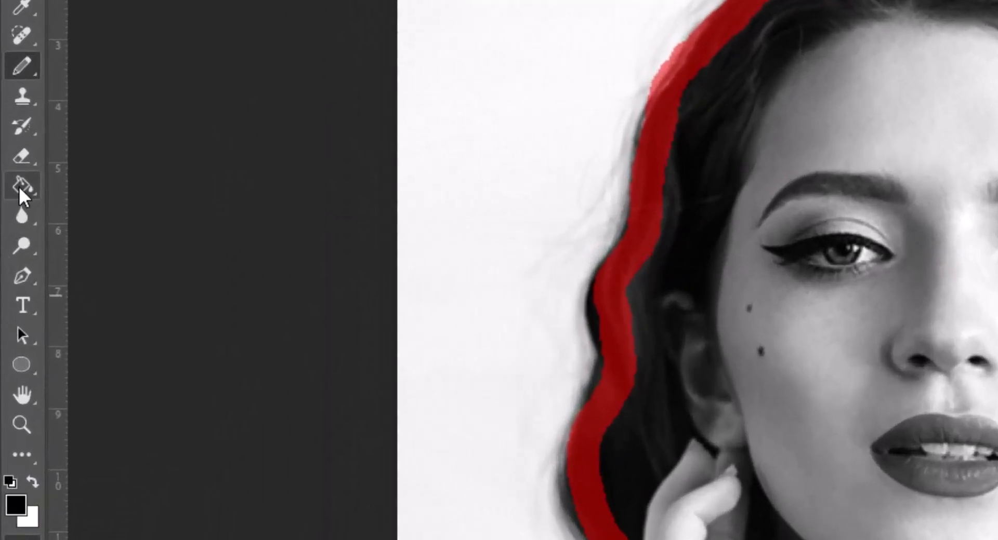
# Step: Fill the inside of the traced mask outline with the Paint Bucket tool so it covers the whole woman
pyautogui.rightClick(9, 215)
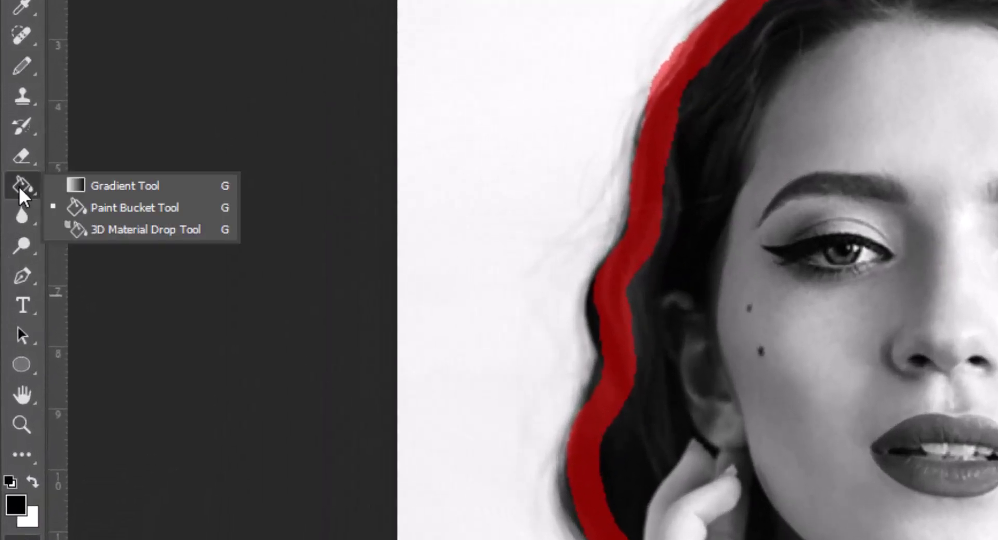
pyautogui.click(130, 208)
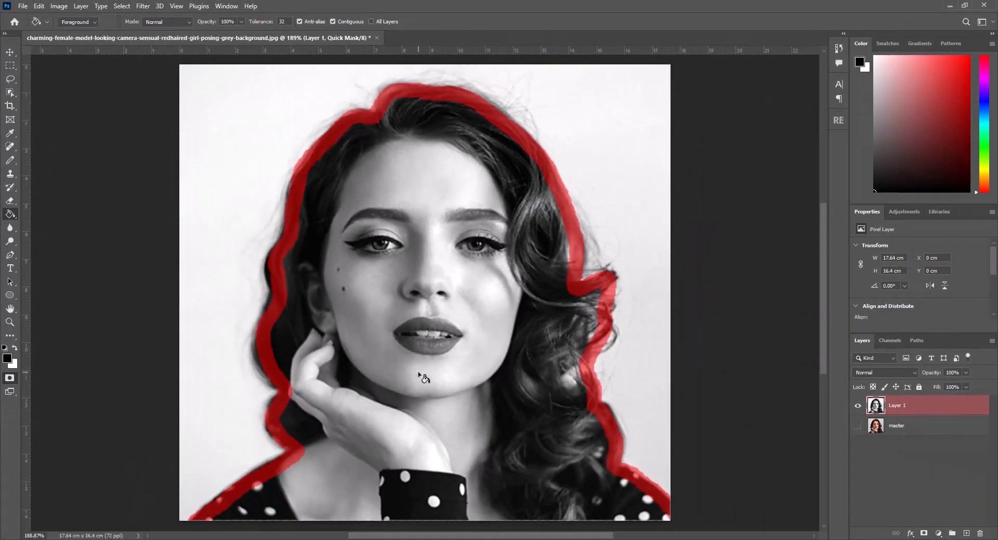
pyautogui.click(510, 404)
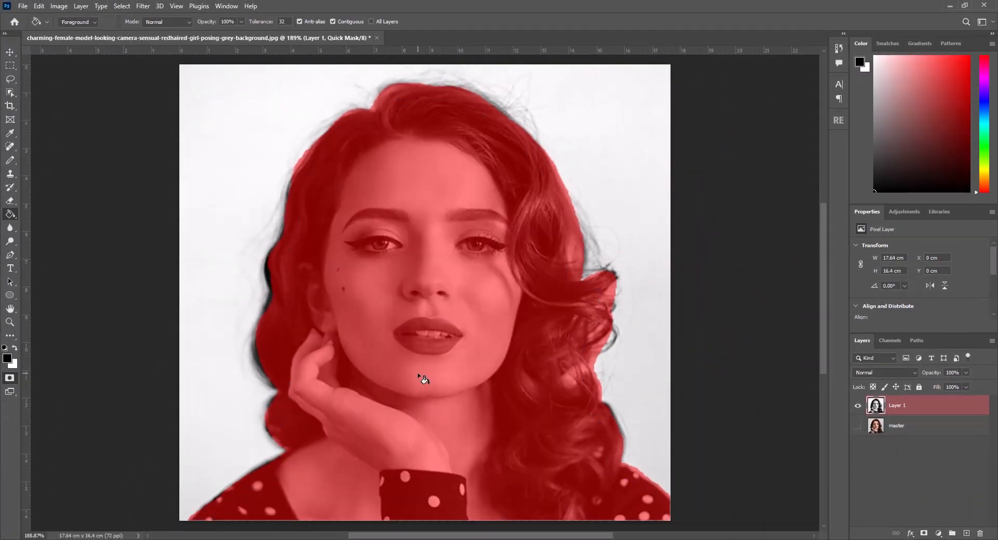
# Step: Convert the quick mask to a selection, fill the selected backdrop with the white background color, and deselect
pyautogui.press('q')
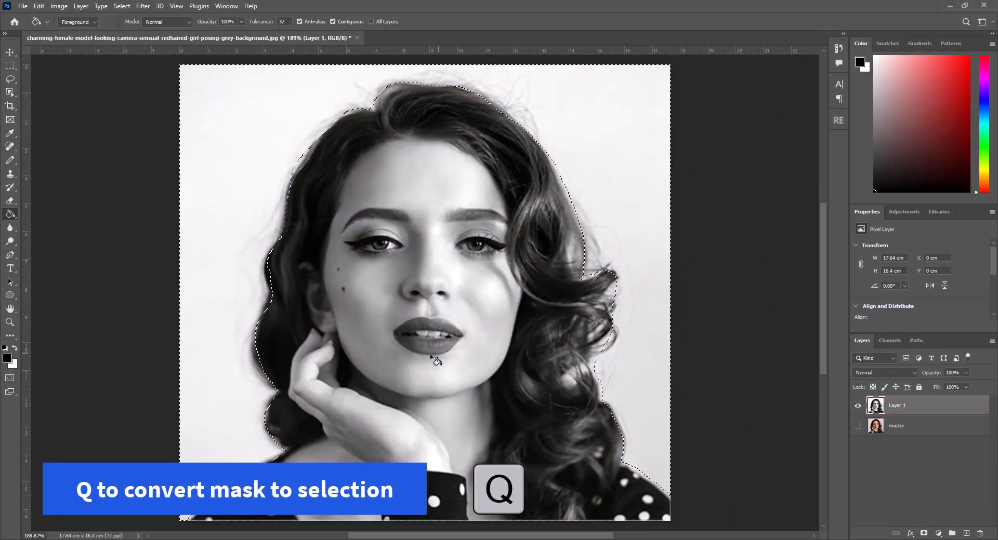
pyautogui.hotkey('ctrl', 'Delete')
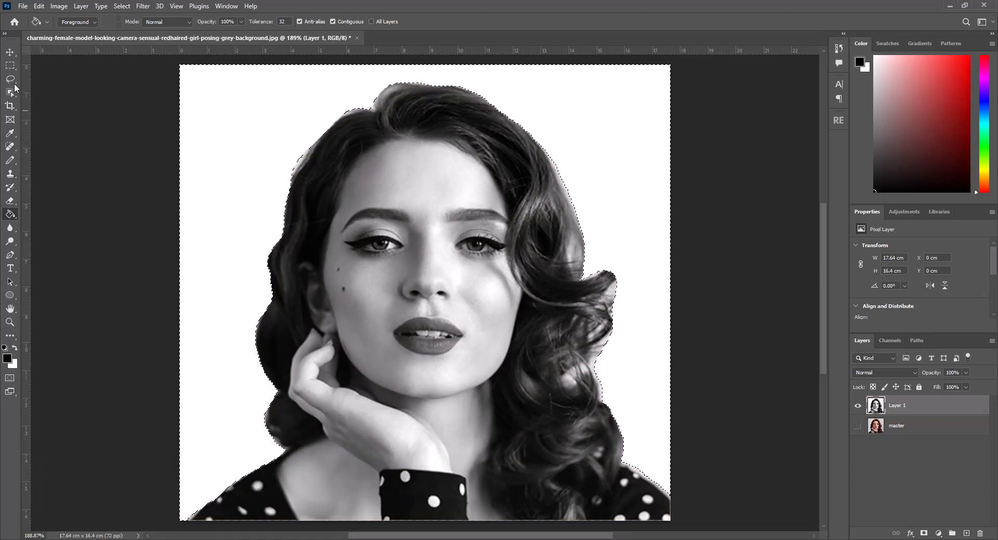
pyautogui.click(16, 64)
pyautogui.click(126, 194)
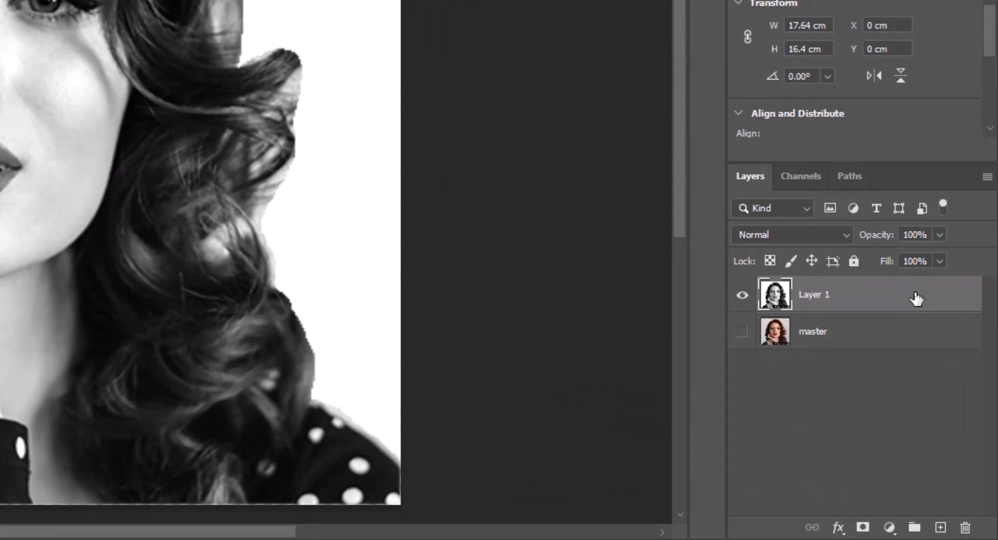
# Step: Duplicate Layer 1 and apply the Halftone Pattern filter to the copy with size 1, contrast 21 and pattern type Dot
pyautogui.hotkey('ctrl', 'j')
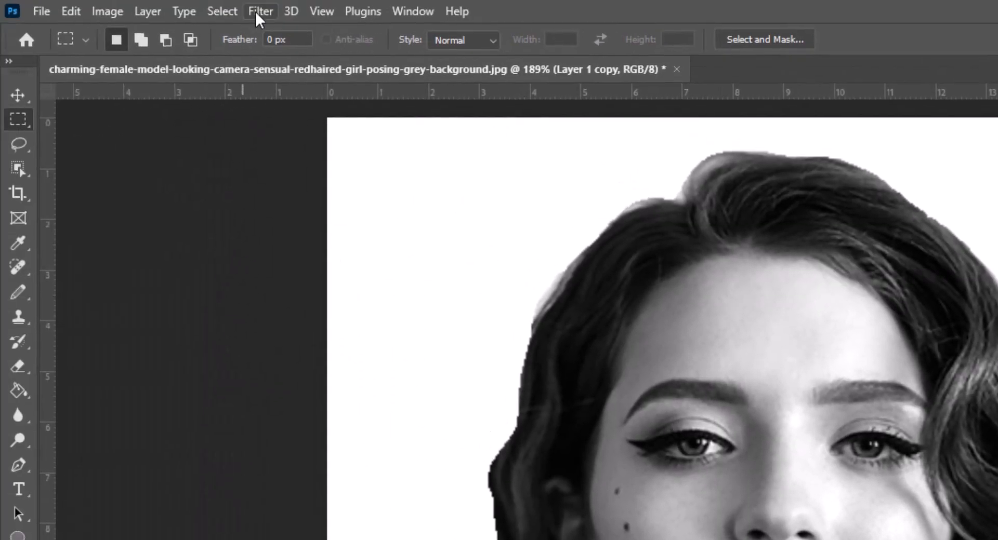
pyautogui.click(257, 12)
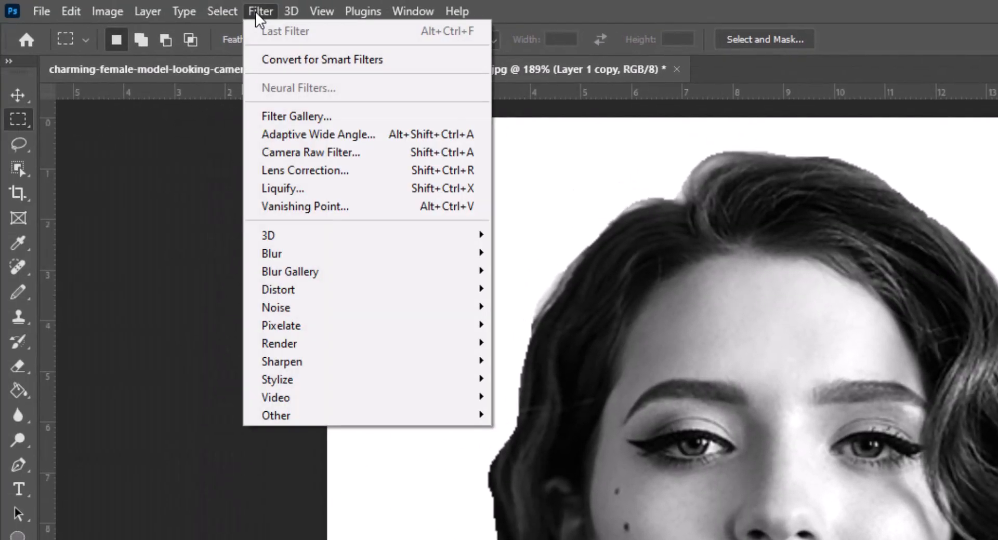
pyautogui.click(290, 115)
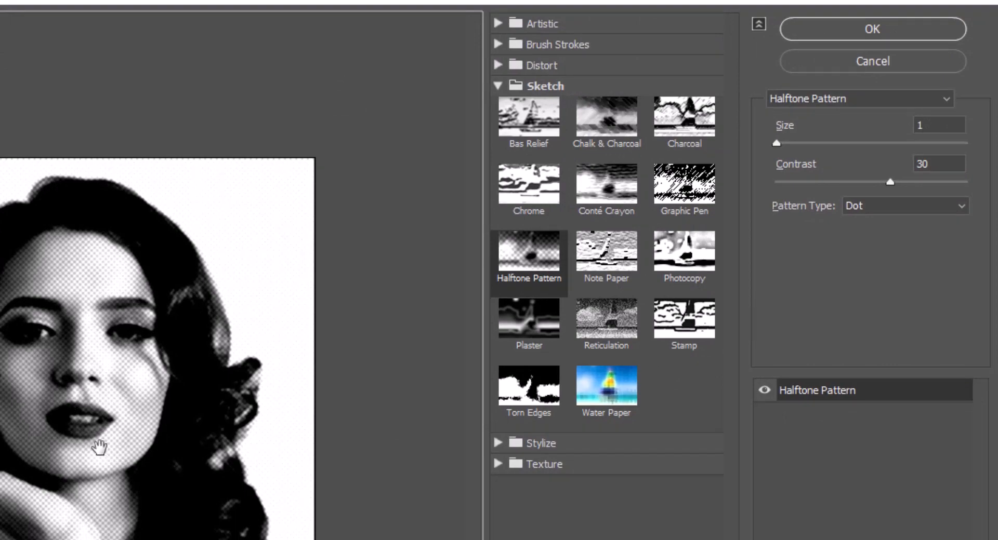
pyautogui.keyDown('alt'); pyautogui.scroll(1, 87, 430); pyautogui.keyUp('alt')
pyautogui.keyDown('alt'); pyautogui.scroll(2, 87, 430); pyautogui.keyUp('alt')
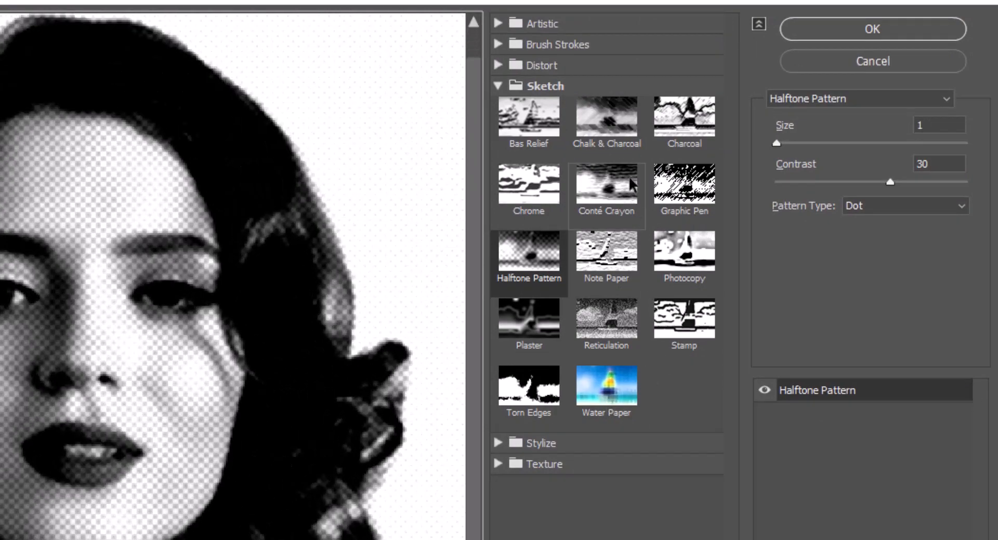
pyautogui.click(545, 88)
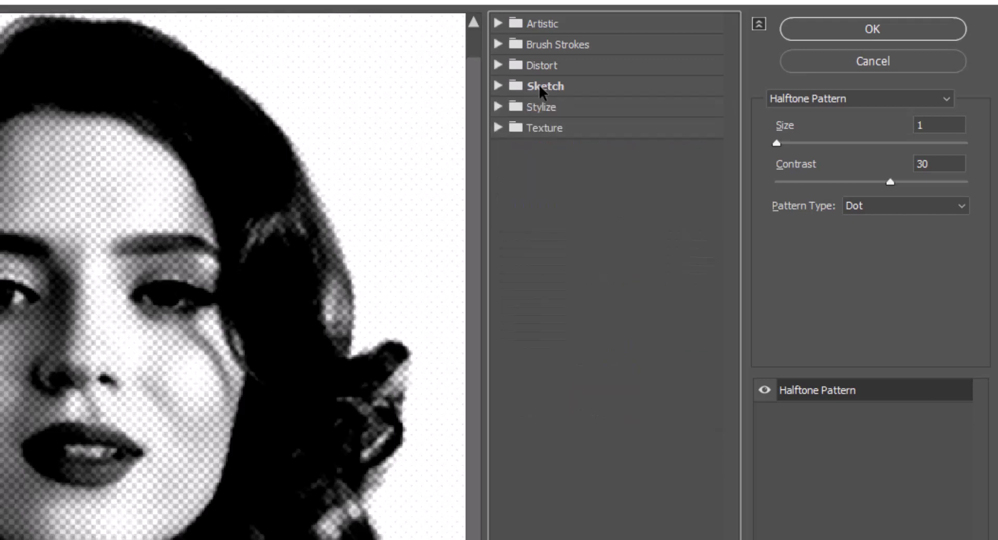
pyautogui.click(544, 90)
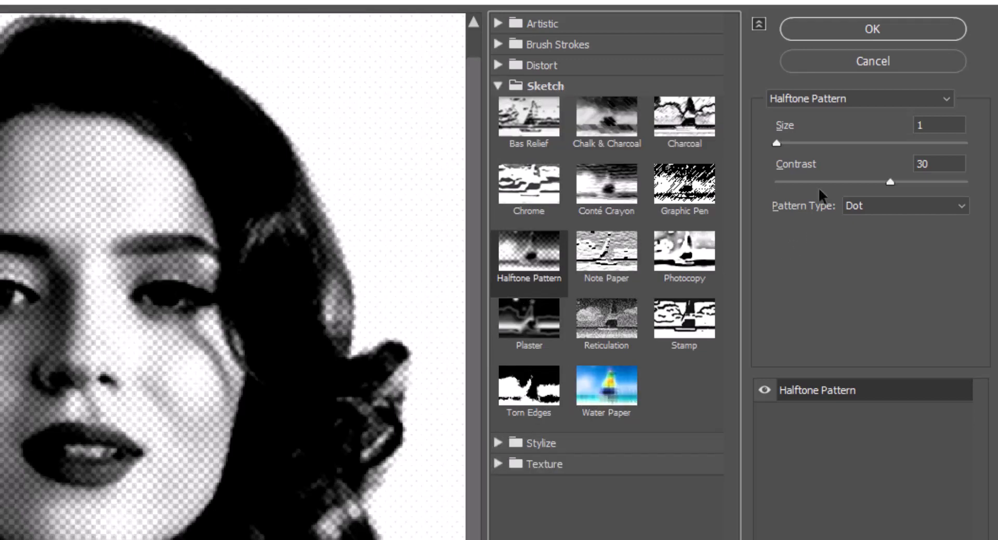
pyautogui.click(920, 125)
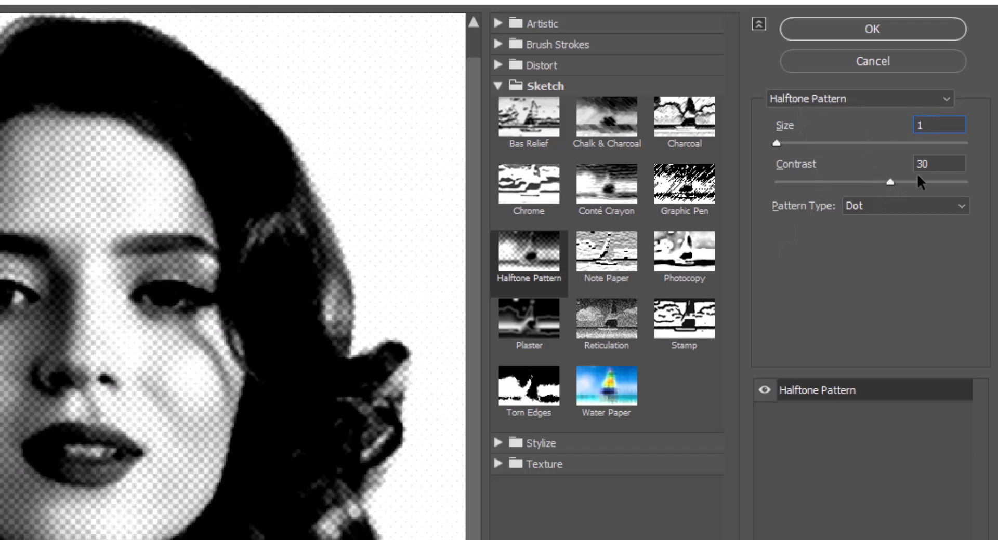
pyautogui.moveTo(891, 182); pyautogui.dragTo(859, 184)
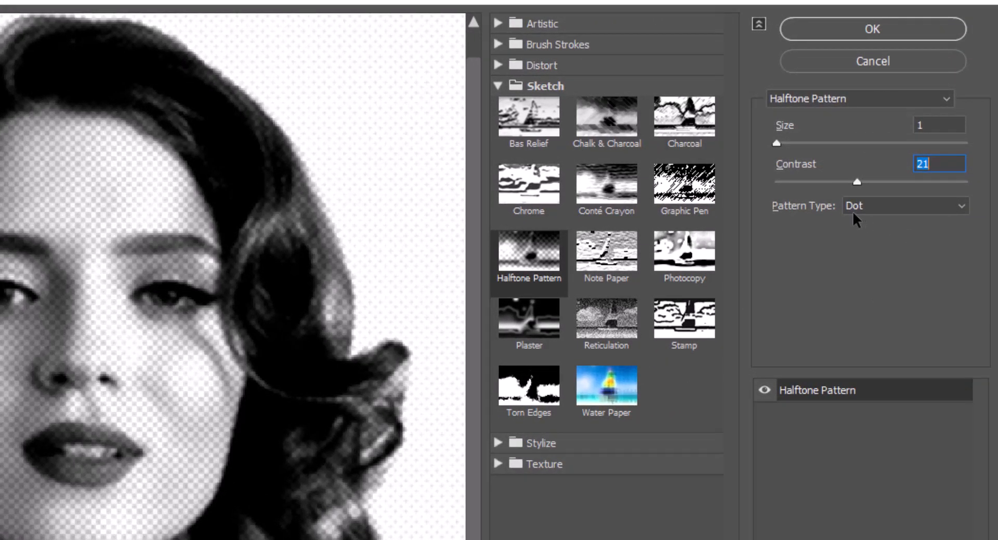
pyautogui.click(897, 29)
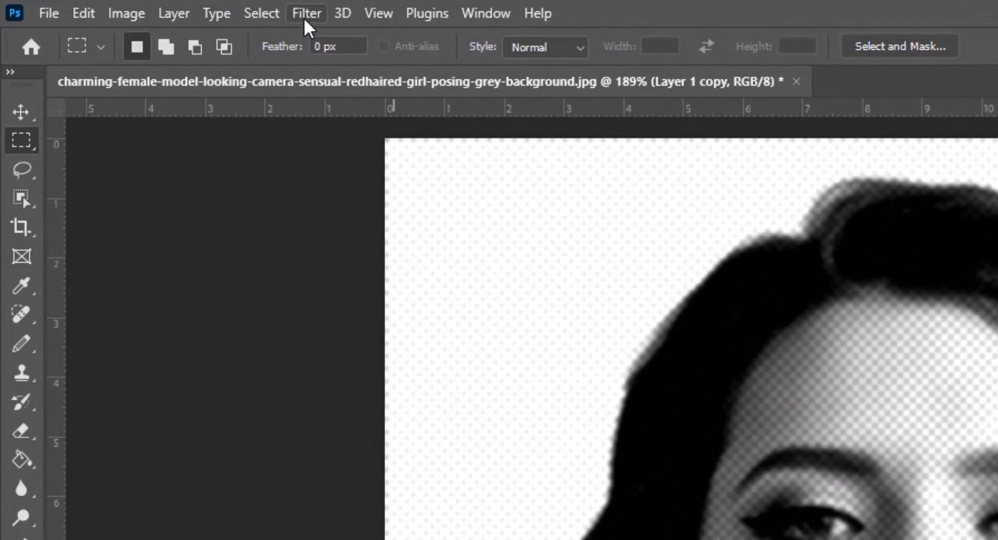
# Step: Apply Smart Sharpen to Layer 1 copy with amount 500%, radius 1.0 px, reduce noise 0% and Gaussian Blur removal
pyautogui.click(143, 5)
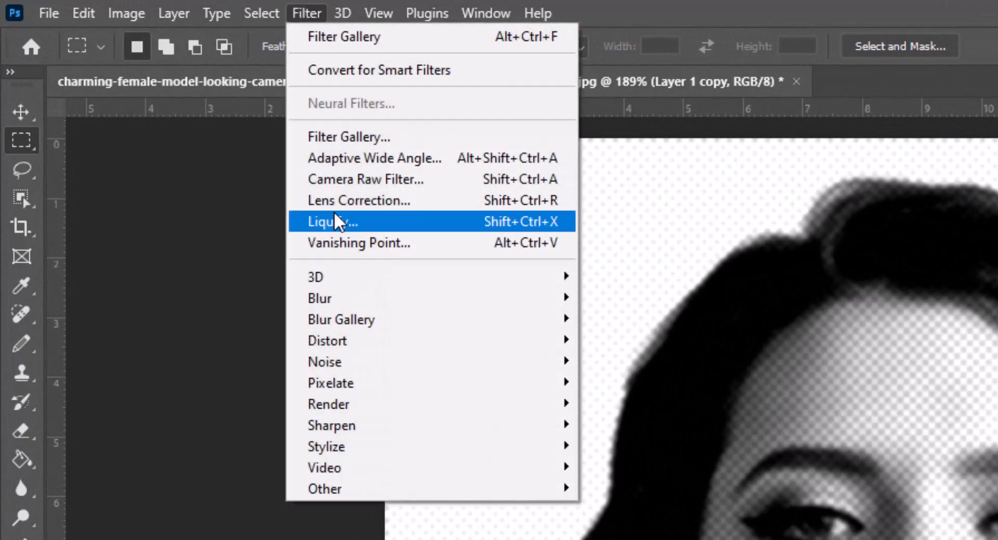
pyautogui.moveTo(374, 424)
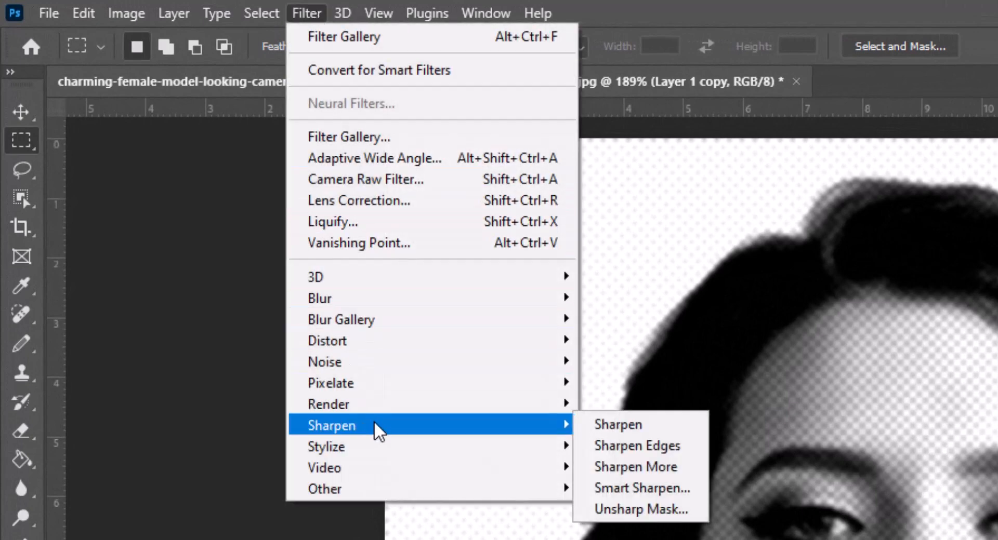
pyautogui.click(648, 489)
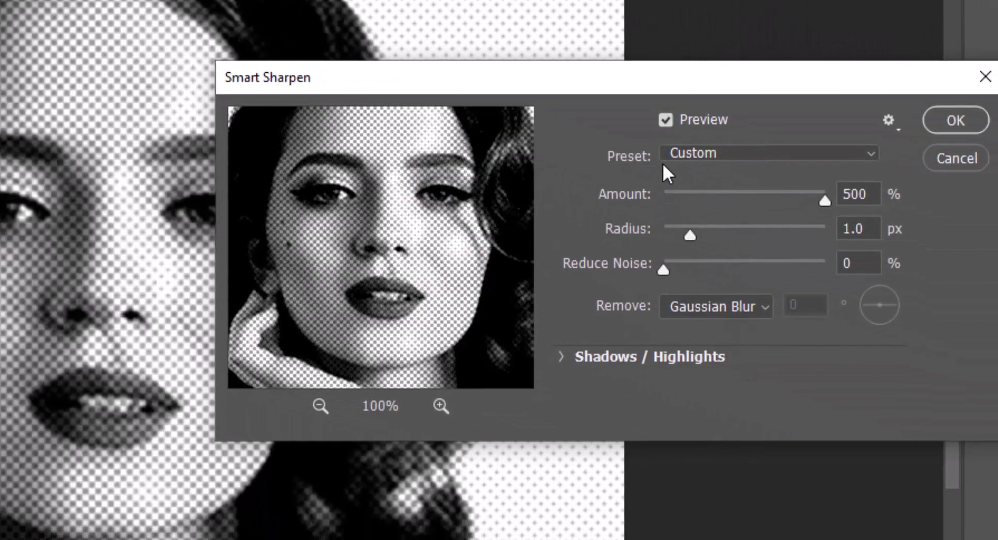
pyautogui.moveTo(691, 85); pyautogui.dragTo(637, 146)
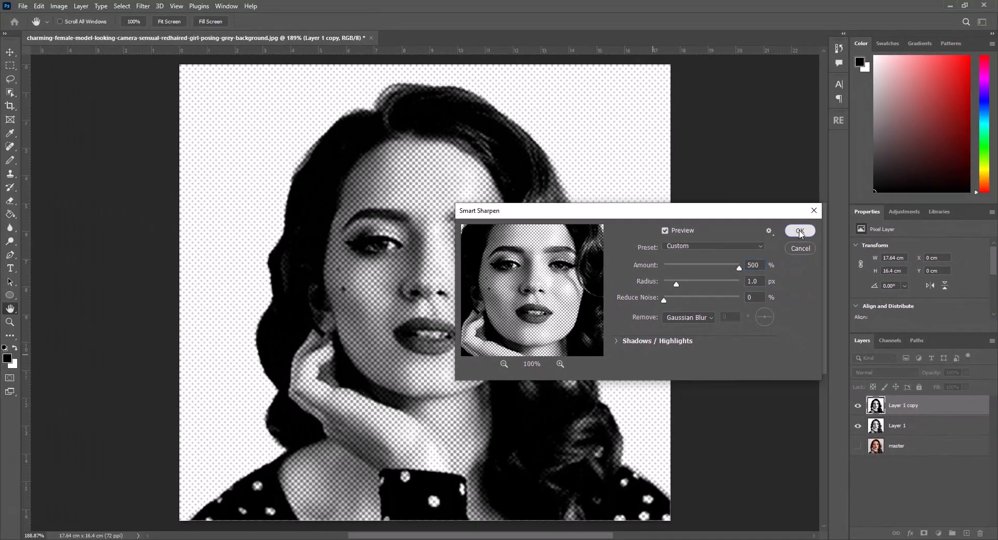
pyautogui.click(902, 181)
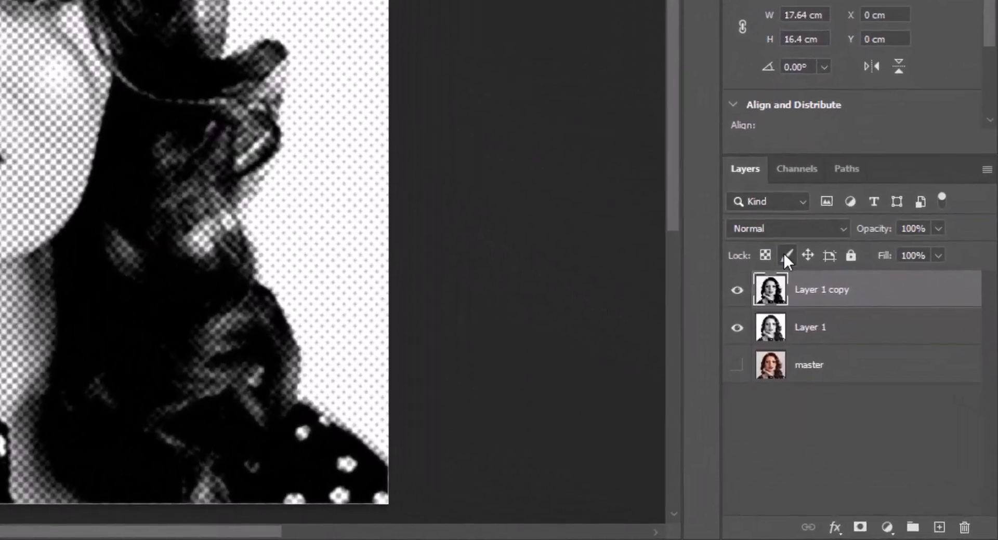
# Step: Set the blend mode of Layer 1 copy to Multiply and add a new empty layer directly beneath it
pyautogui.click(841, 226)
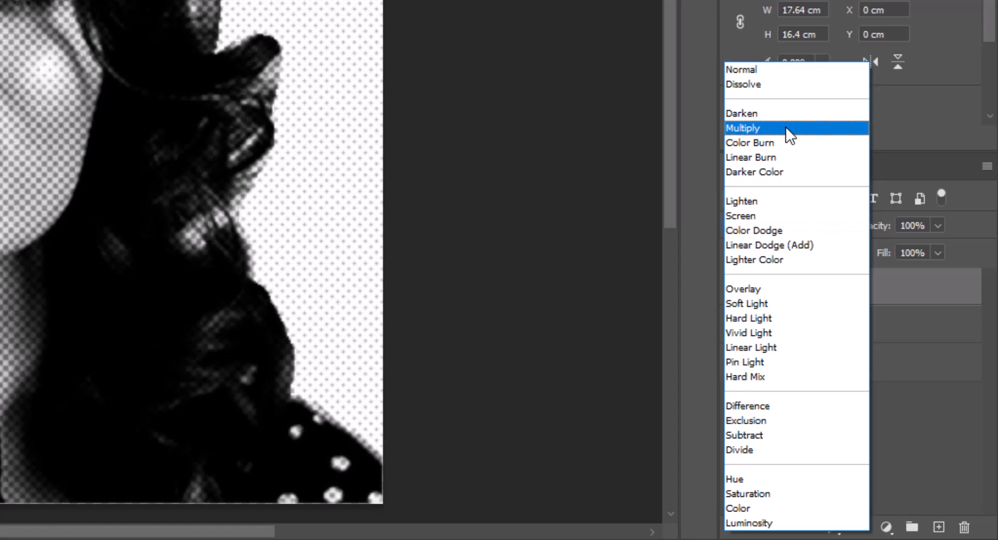
pyautogui.click(785, 128)
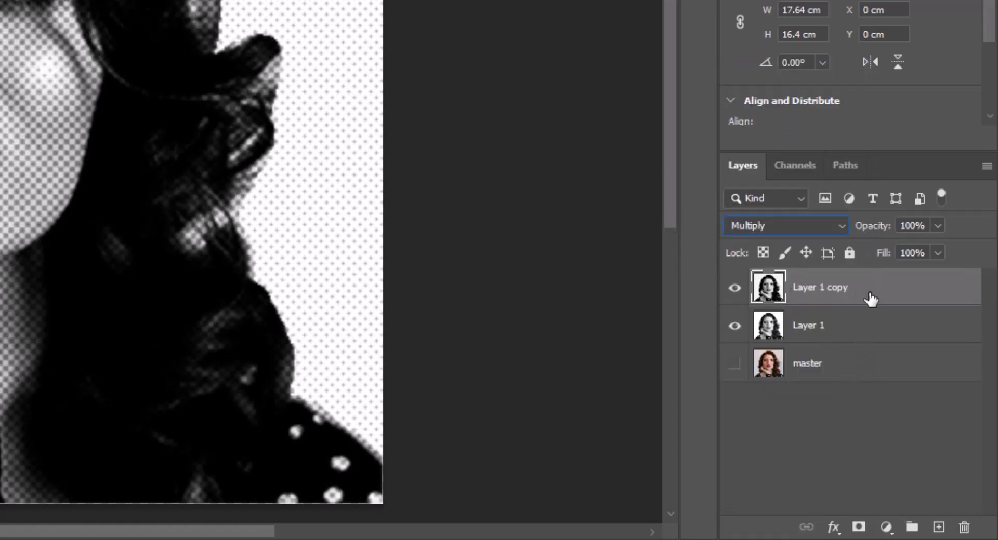
pyautogui.press('ctrl')
pyautogui.keyDown('ctrl'); pyautogui.click(937, 527); pyautogui.keyUp('ctrl')
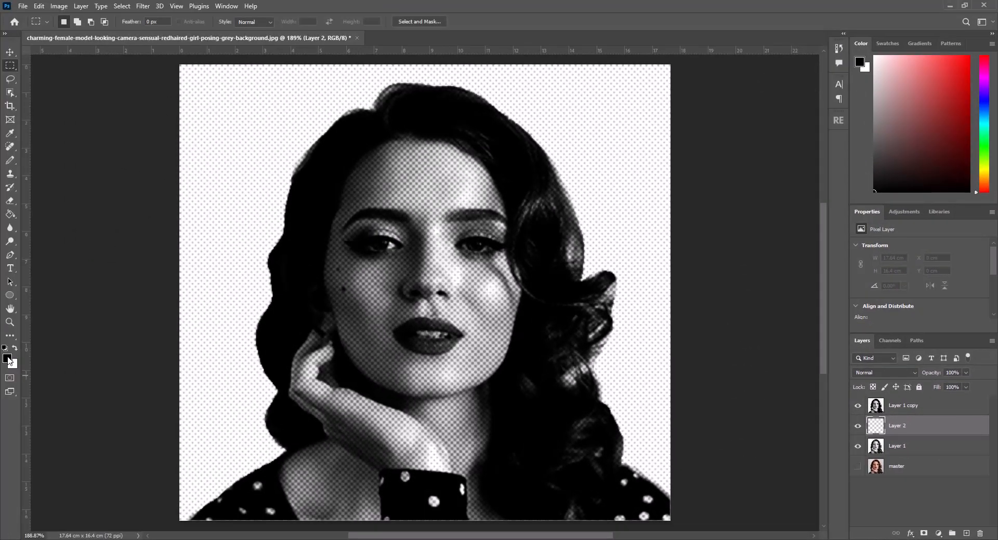
# Step: Set the foreground color to bright blue 02acdd and fill the new Layer 2 with it
pyautogui.click(9, 358)
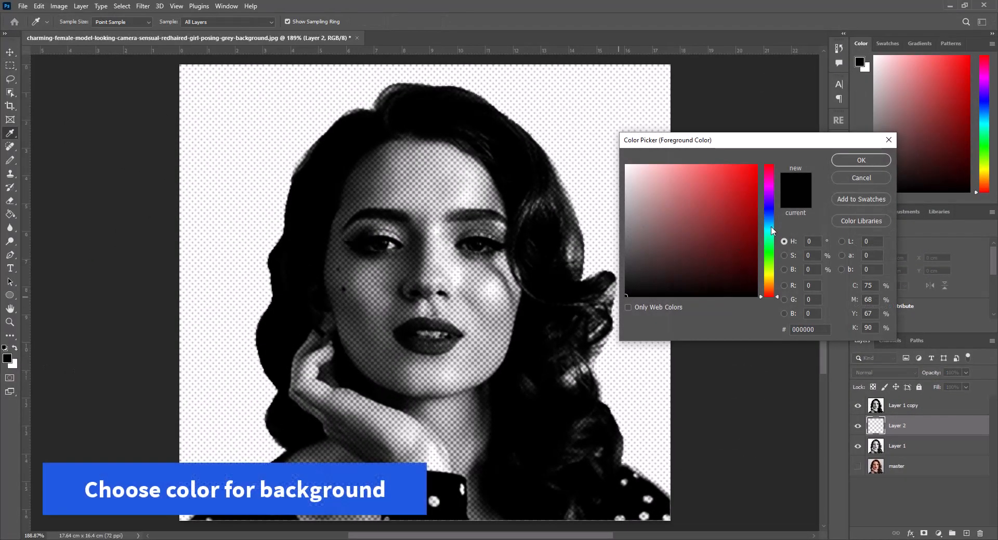
pyautogui.click(772, 226)
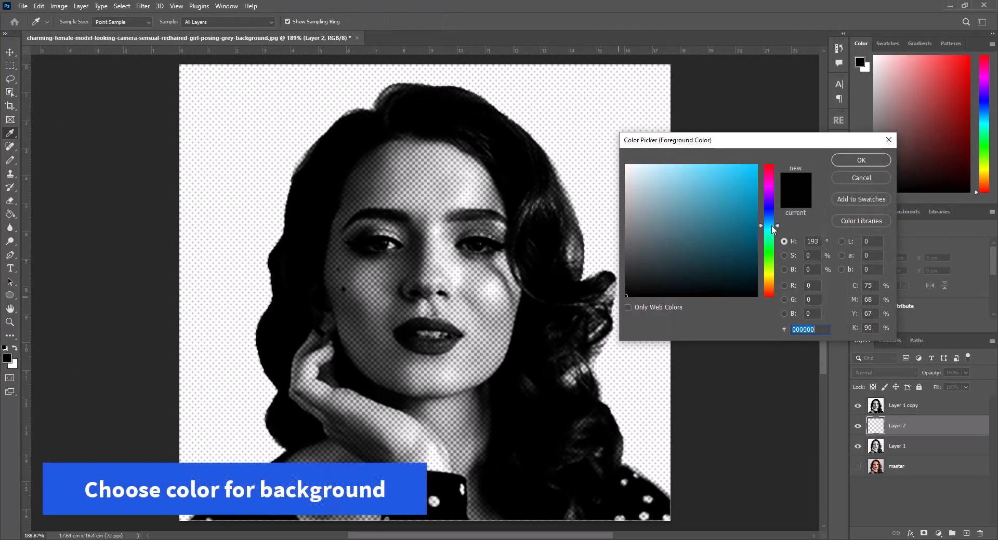
pyautogui.click(754, 181)
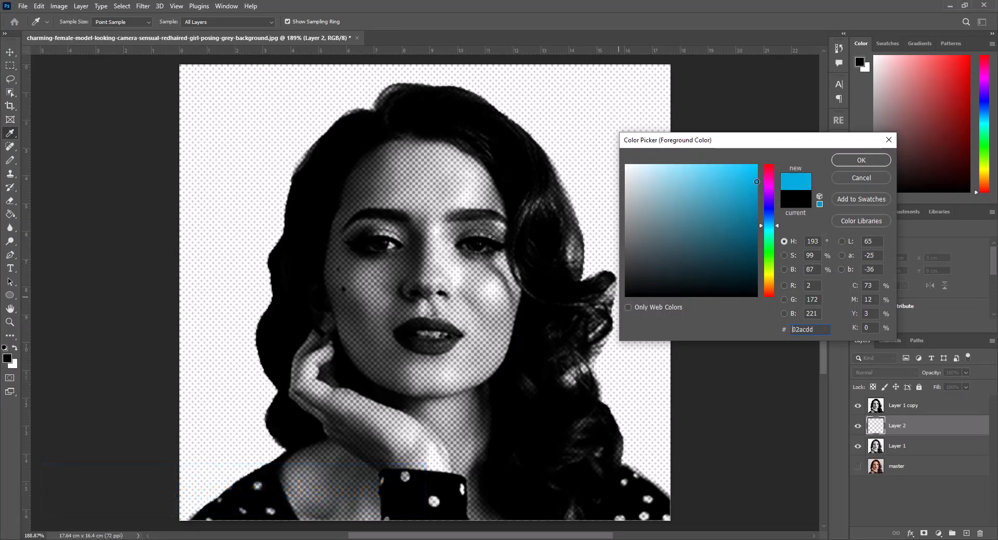
pyautogui.click(856, 162)
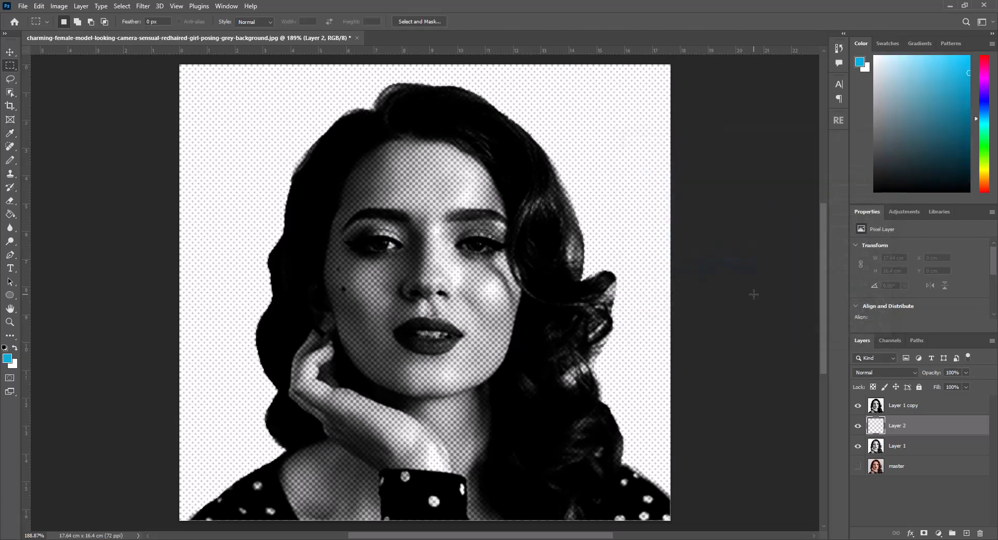
pyautogui.hotkey('alt', 'Delete')
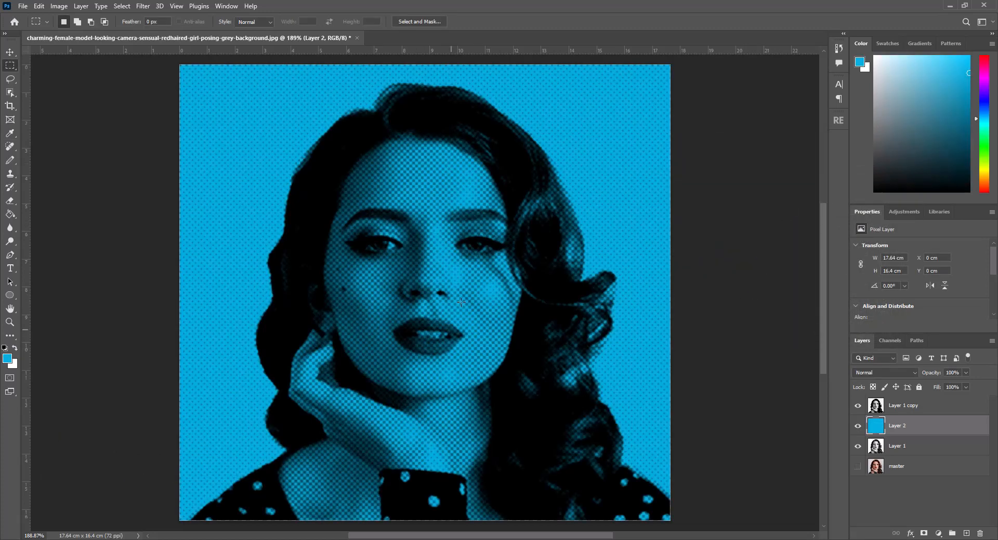
# Step: Set the foreground color to peach ffd2a7 for the skin
pyautogui.click(8, 359)
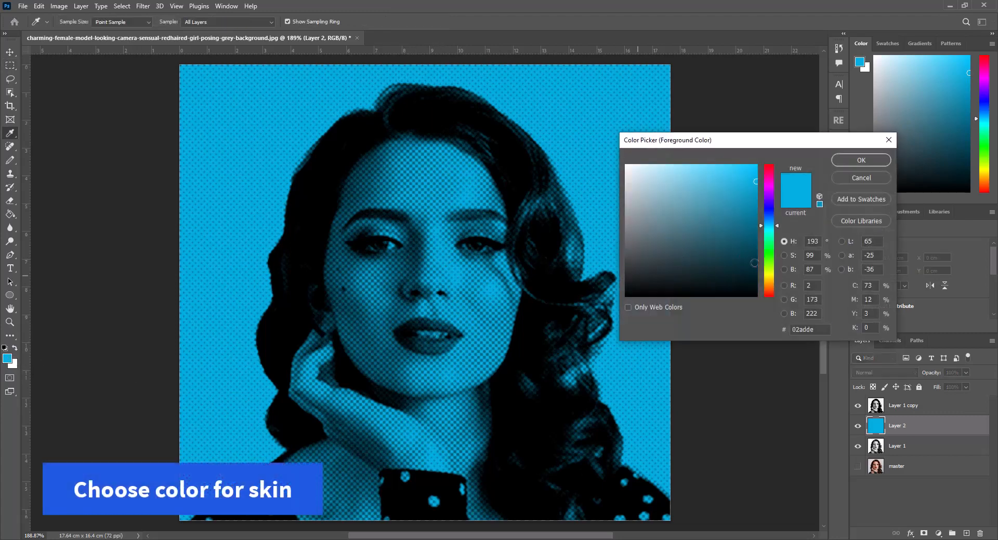
pyautogui.moveTo(771, 242); pyautogui.dragTo(772, 283)
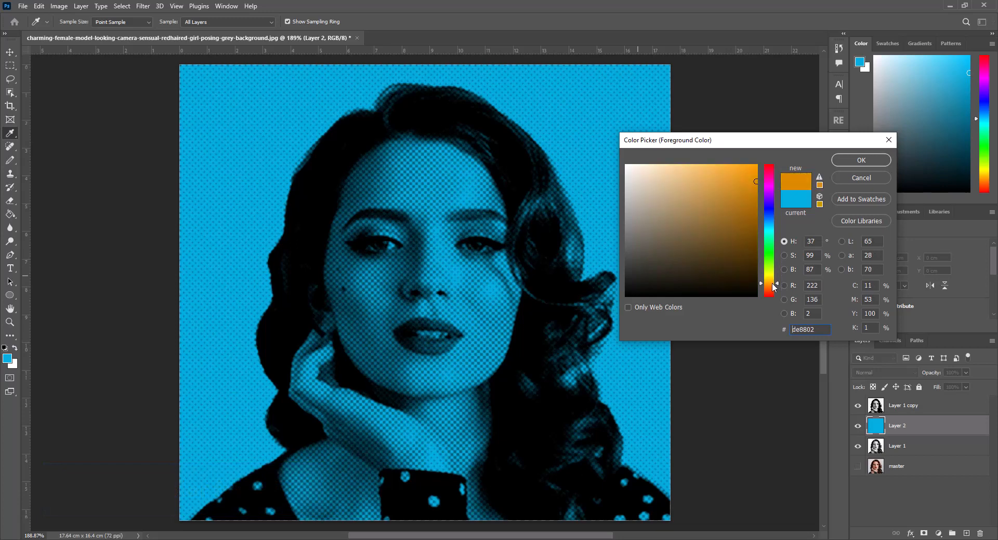
pyautogui.click(772, 283)
pyautogui.moveTo(725, 197)
pyautogui.mouseDown()
pyautogui.moveTo(717, 180)
pyautogui.moveTo(678, 163)
pyautogui.mouseUp()
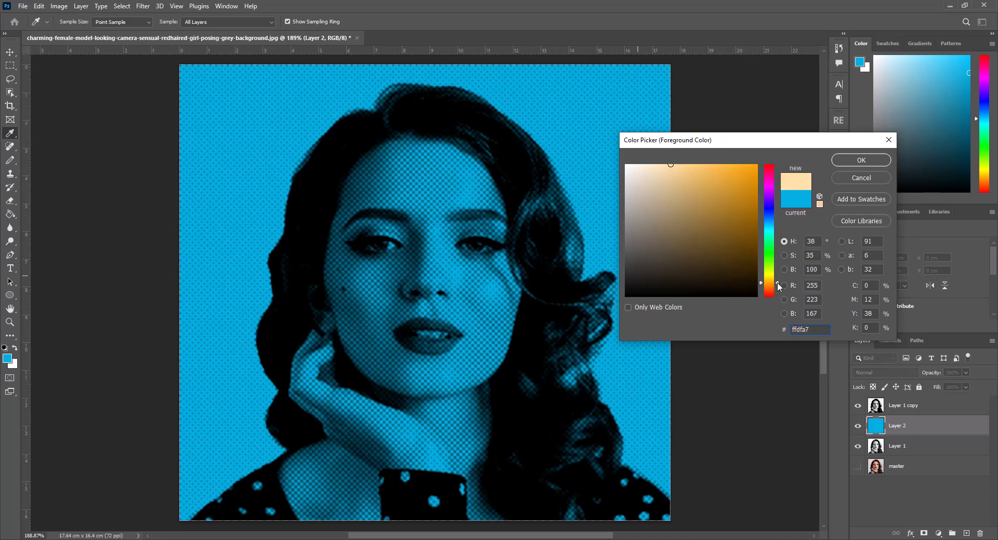
pyautogui.moveTo(780, 286); pyautogui.dragTo(781, 289)
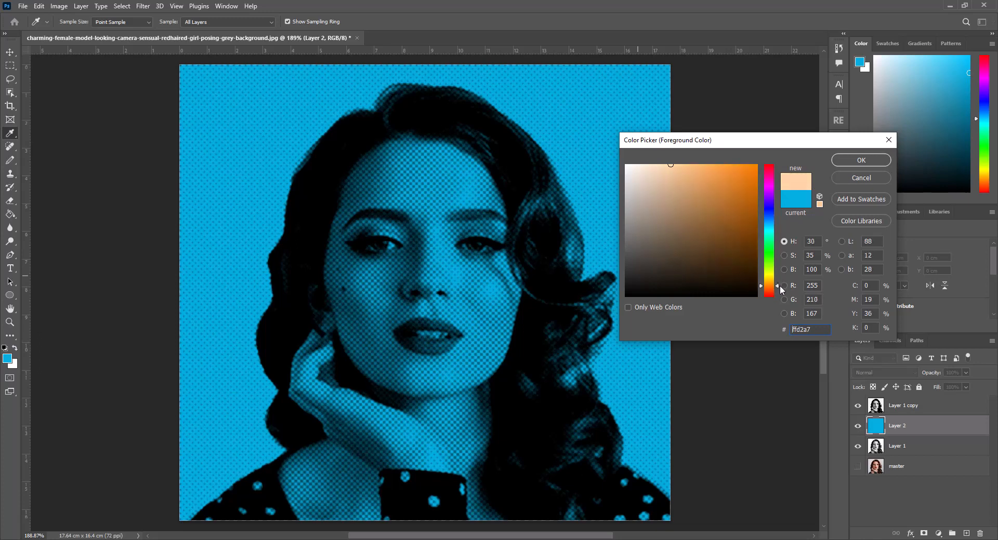
pyautogui.click(856, 162)
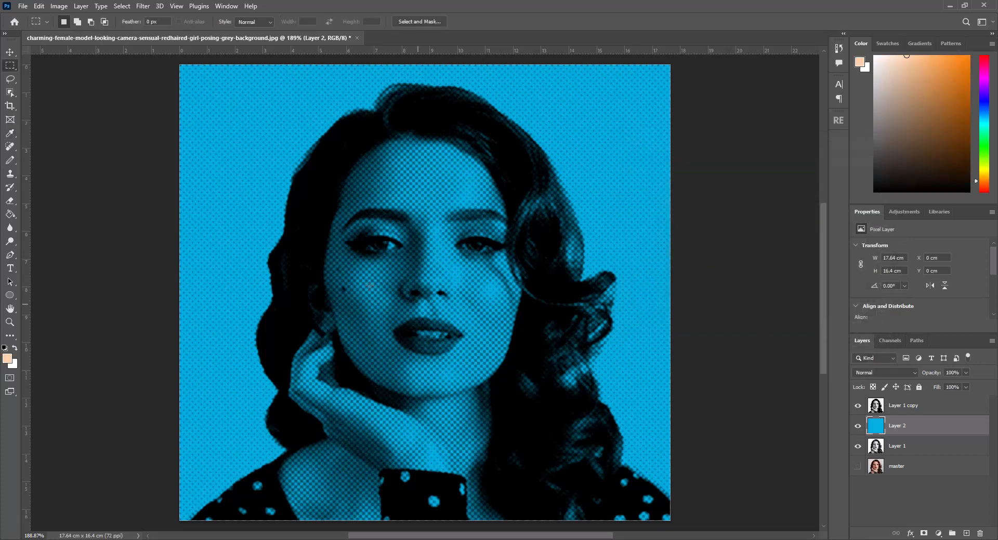
# Step: Paint the woman's face, neck, hand and bare shoulder peach on Layer 2 with the Pencil tool enlarged to size 35
pyautogui.press('m')
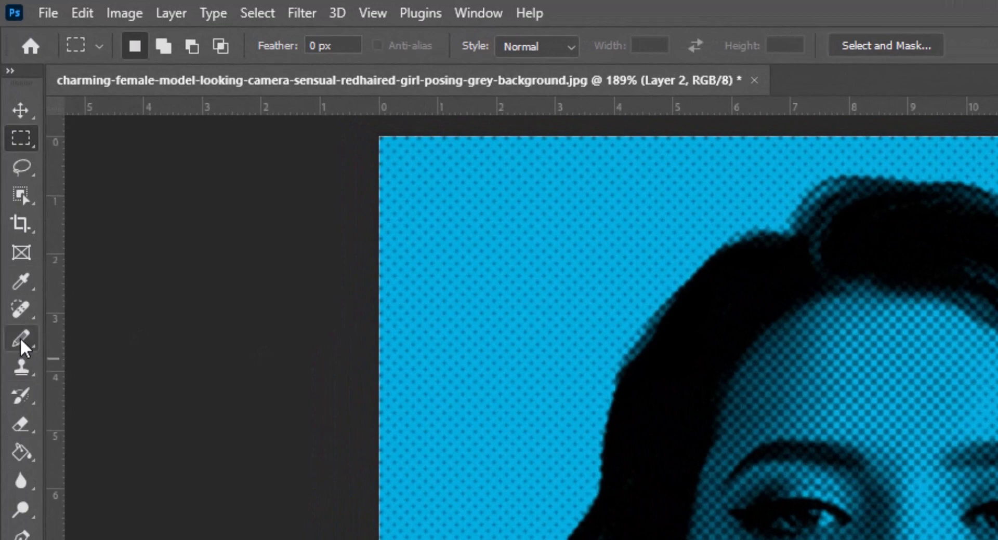
pyautogui.click(21, 343)
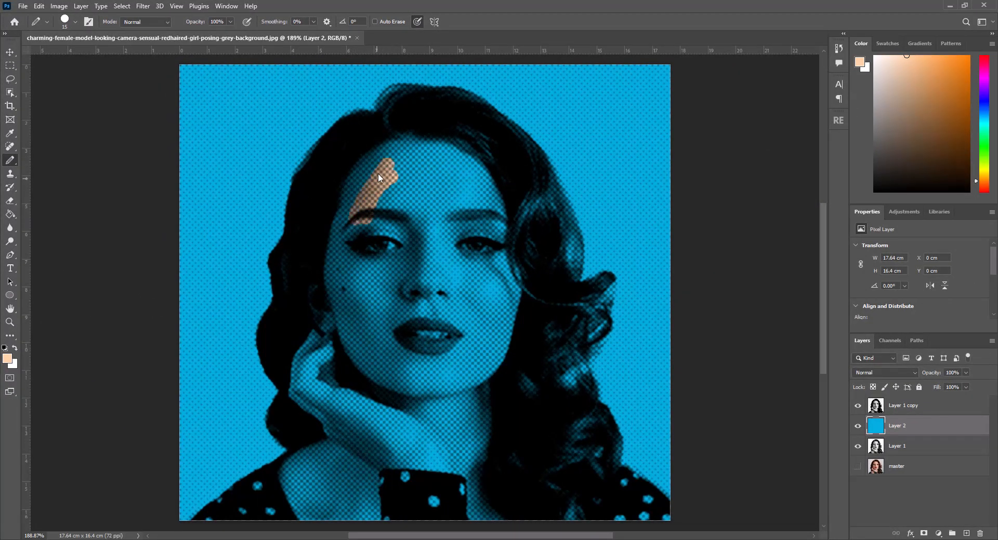
pyautogui.press(']')
pyautogui.press(']')
pyautogui.press(']')
pyautogui.press(']')
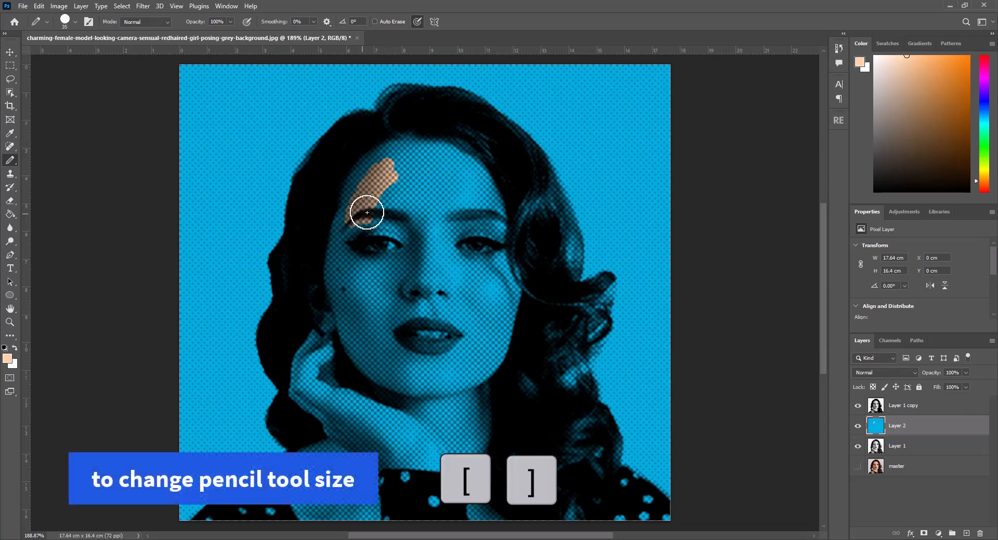
pyautogui.moveTo(413, 160)
pyautogui.mouseDown()
pyautogui.moveTo(385, 164)
pyautogui.moveTo(358, 198)
pyautogui.moveTo(339, 260)
pyautogui.moveTo(340, 318)
pyautogui.moveTo(365, 360)
pyautogui.moveTo(386, 222)
pyautogui.moveTo(386, 372)
pyautogui.moveTo(418, 167)
pyautogui.moveTo(424, 149)
pyautogui.moveTo(455, 152)
pyautogui.moveTo(471, 171)
pyautogui.moveTo(497, 289)
pyautogui.moveTo(482, 353)
pyautogui.moveTo(438, 381)
pyautogui.moveTo(401, 387)
pyautogui.moveTo(450, 297)
pyautogui.moveTo(440, 190)
pyautogui.moveTo(439, 294)
pyautogui.moveTo(415, 405)
pyautogui.moveTo(423, 439)
pyautogui.moveTo(443, 447)
pyautogui.moveTo(372, 447)
pyautogui.moveTo(327, 392)
pyautogui.moveTo(328, 361)
pyautogui.moveTo(334, 380)
pyautogui.moveTo(322, 349)
pyautogui.moveTo(313, 391)
pyautogui.moveTo(342, 438)
pyautogui.moveTo(304, 479)
pyautogui.moveTo(320, 505)
pyautogui.moveTo(356, 511)
pyautogui.moveTo(354, 475)
pyautogui.moveTo(356, 519)
pyautogui.moveTo(386, 437)
pyautogui.moveTo(457, 398)
pyautogui.moveTo(472, 412)
pyautogui.moveTo(451, 442)
pyautogui.mouseUp()
# Step: Reduce the pencil size and paint the remaining blue strip of skin beside the sleeve cuff peach
pyautogui.press('[')
pyautogui.press('[')
pyautogui.press('[')
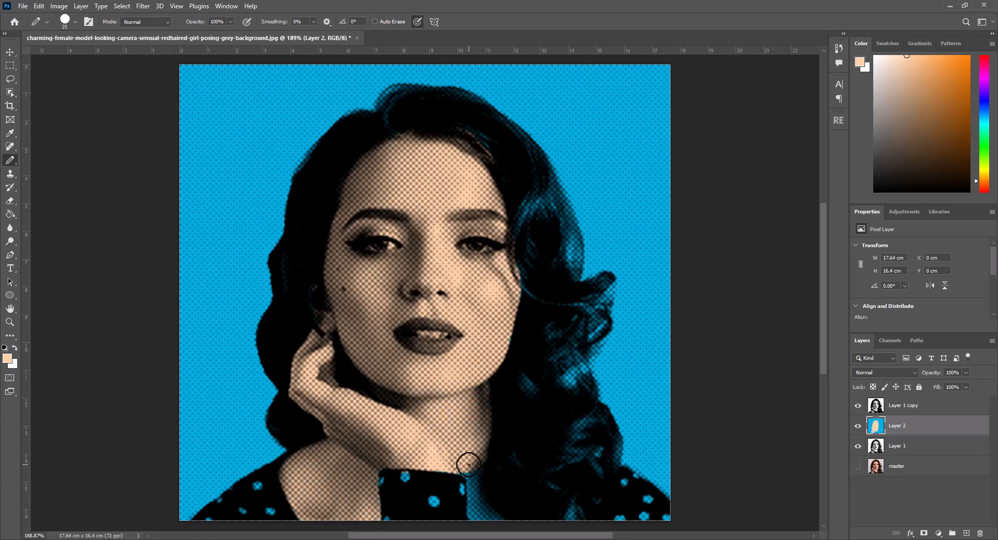
pyautogui.press('[')
pyautogui.moveTo(470, 485)
pyautogui.mouseDown()
pyautogui.moveTo(479, 524)
pyautogui.moveTo(482, 497)
pyautogui.mouseUp()
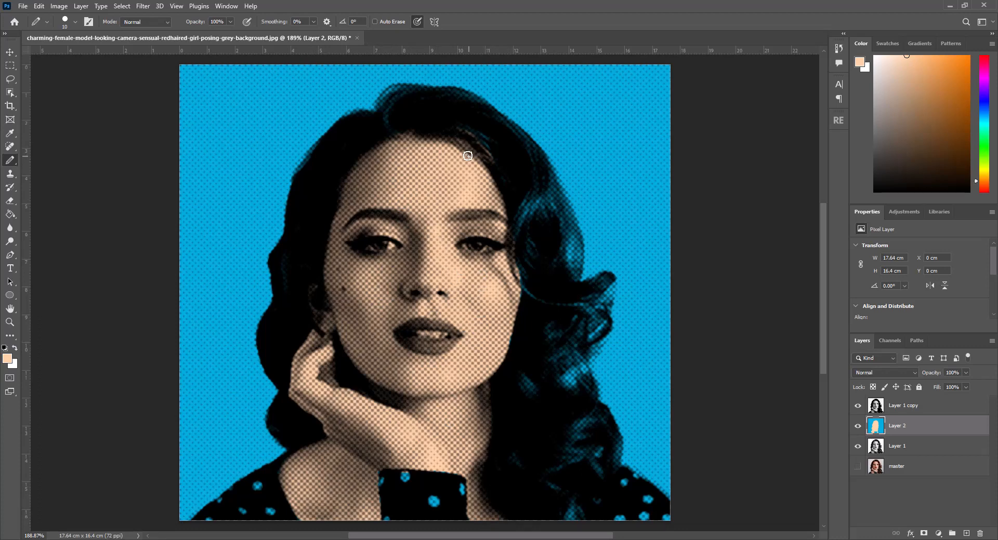
# Step: Sample the blue background with the Eyedropper and repaint the hair strands beside the cheek blue with a size 7 pencil
pyautogui.press('i')
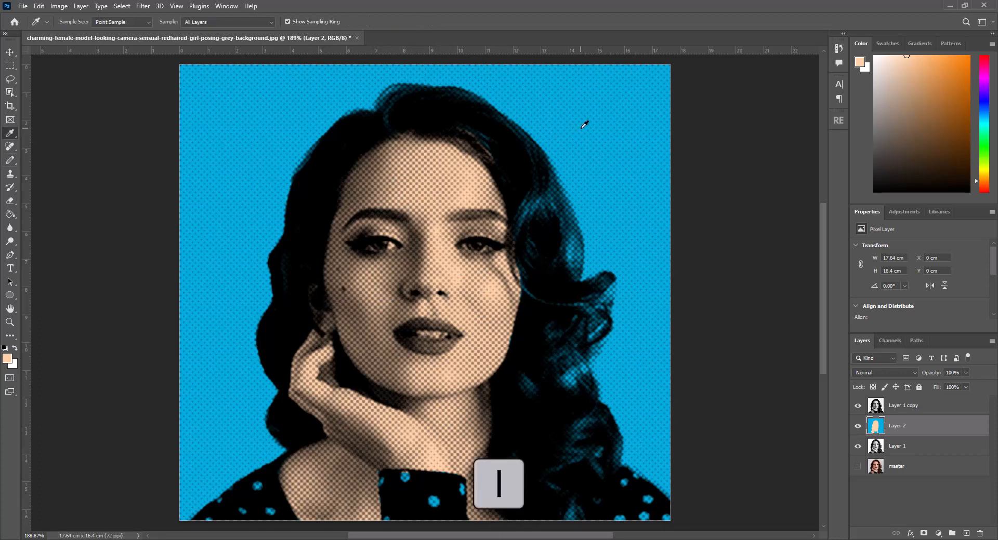
pyautogui.click(580, 128)
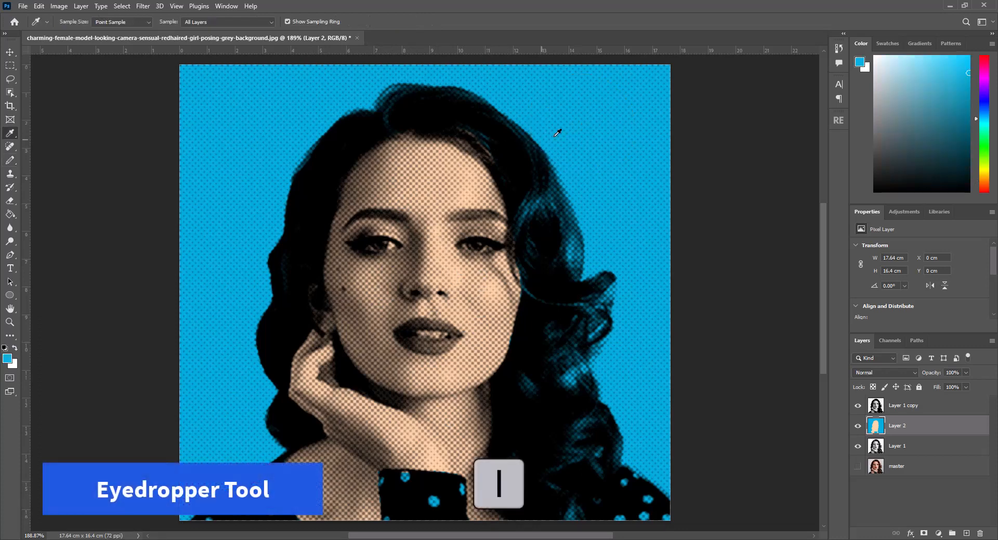
pyautogui.moveTo(588, 125); pyautogui.dragTo(600, 128)
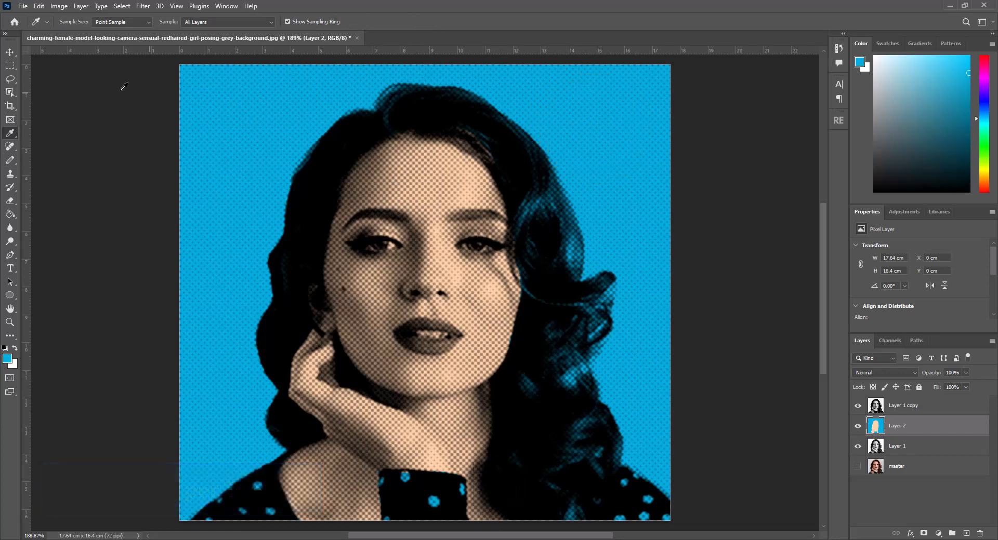
pyautogui.click(10, 161)
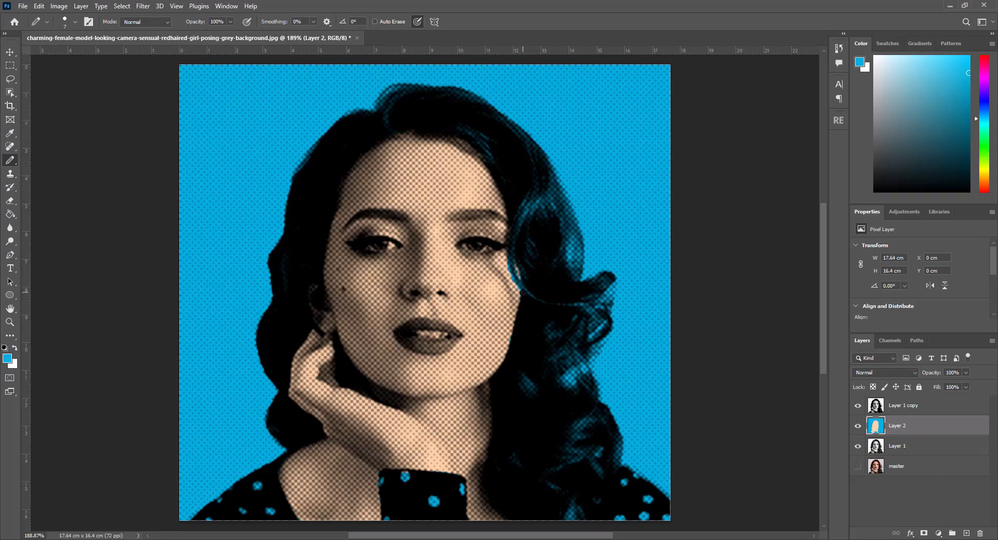
# Step: Sample the peach skin color and clean up the skin edge along the cheek and jaw with a size 3 pencil
pyautogui.scroll(6, 530, 282)
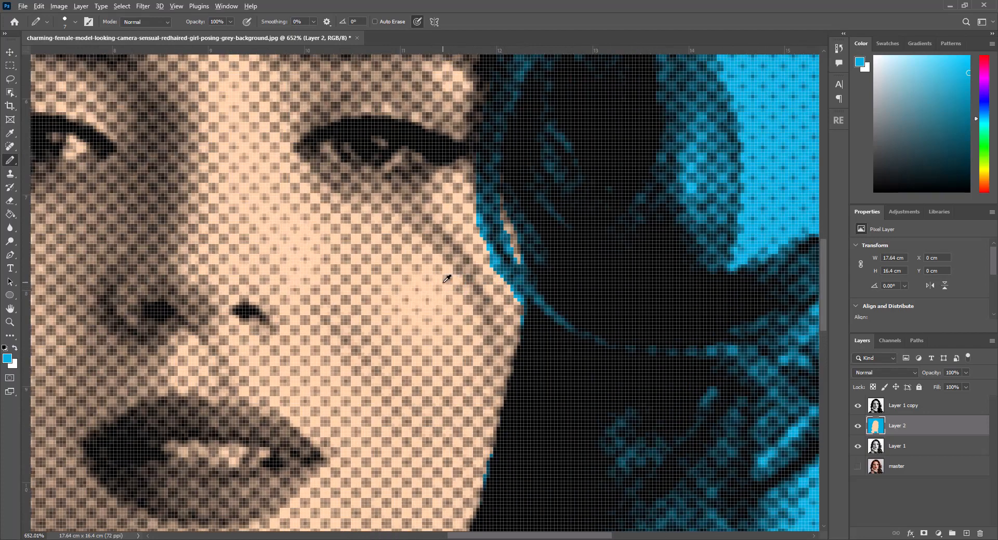
pyautogui.keyDown('alt'); pyautogui.click(429, 285); pyautogui.keyUp('alt')
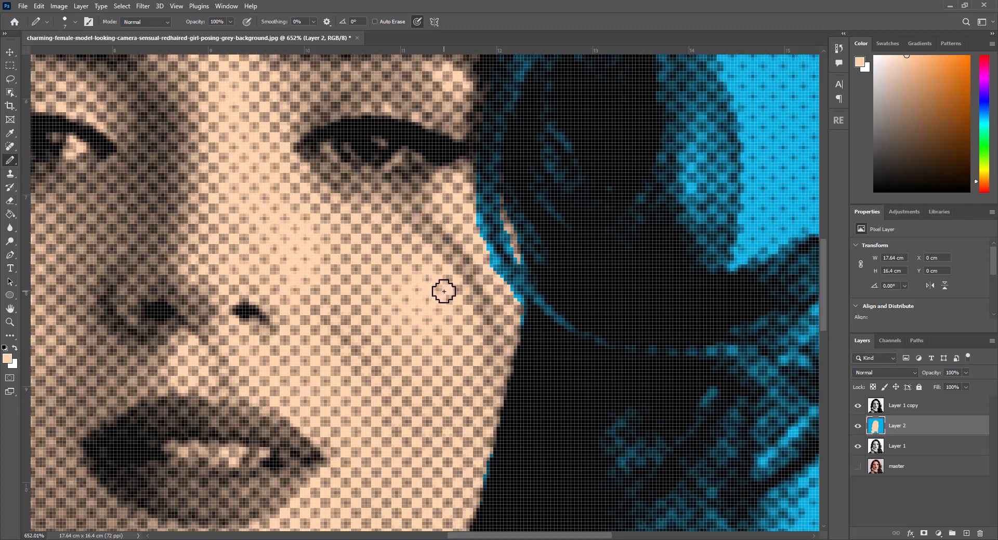
pyautogui.press('[')
pyautogui.press('[')
pyautogui.press('[')
pyautogui.scroll(1, 505, 301)
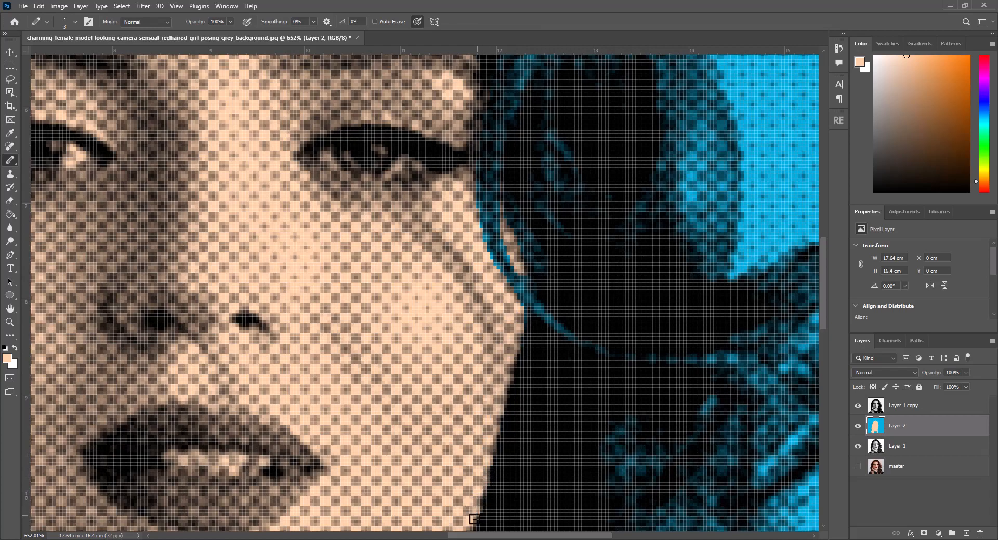
pyautogui.moveTo(357, 264)
pyautogui.mouseDown()
pyautogui.moveTo(529, 380)
pyautogui.moveTo(574, 446)
pyautogui.moveTo(670, 530)
pyautogui.mouseUp()
# Step: Cover the stray blue pixels along the upper edge of the sleeve cuff with peach and check the shoulder and hand edges
pyautogui.moveTo(572, 343); pyautogui.dragTo(572, 251)
pyautogui.moveTo(518, 527); pyautogui.dragTo(477, 190)
pyautogui.moveTo(526, 320); pyautogui.dragTo(514, 99)
pyautogui.moveTo(512, 397); pyautogui.dragTo(509, 286)
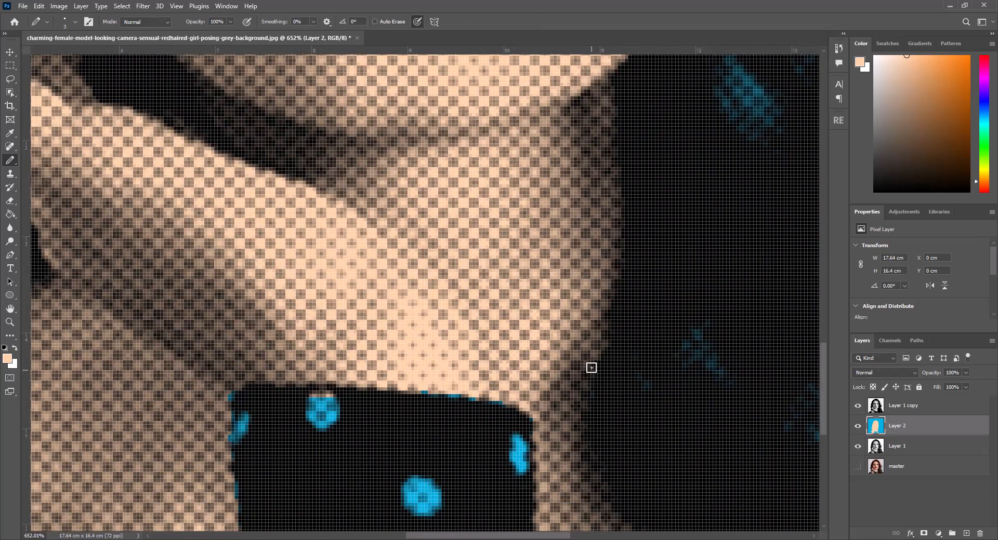
pyautogui.moveTo(557, 458); pyautogui.dragTo(556, 289)
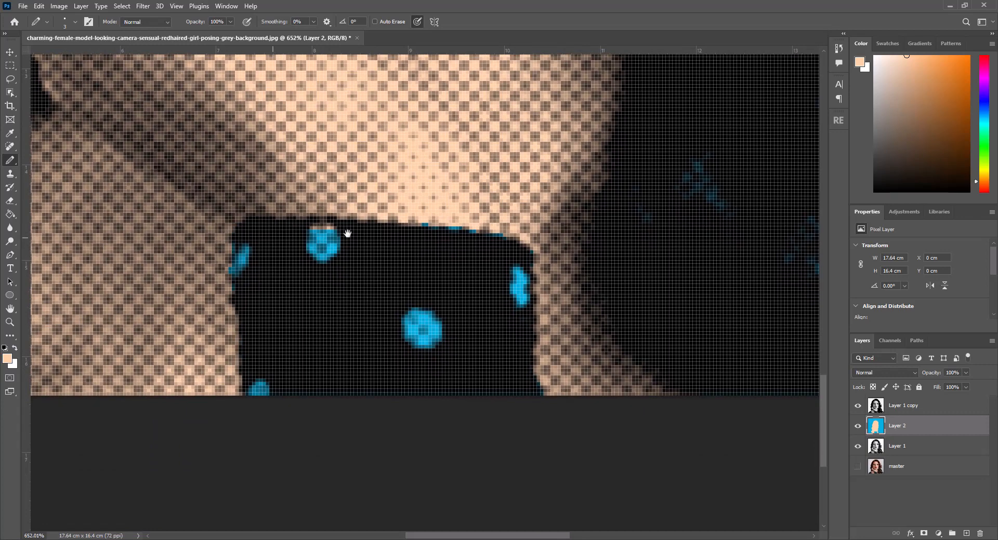
pyautogui.moveTo(412, 217)
pyautogui.mouseDown()
pyautogui.moveTo(509, 230)
pyautogui.moveTo(481, 232)
pyautogui.mouseUp()
pyautogui.moveTo(594, 334); pyautogui.dragTo(614, 315)
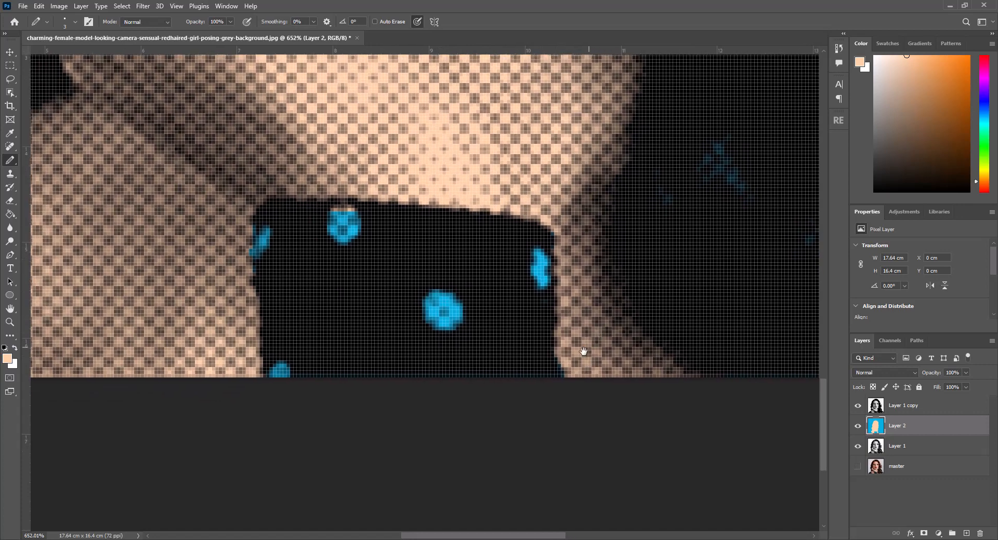
pyautogui.moveTo(136, 319); pyautogui.dragTo(391, 360)
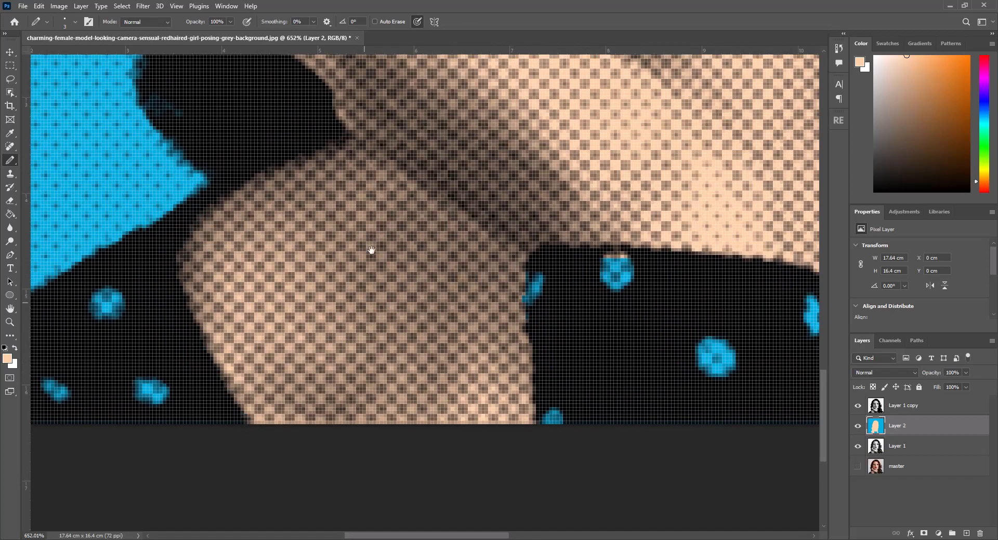
pyautogui.moveTo(371, 251); pyautogui.dragTo(377, 428)
pyautogui.scroll(-10, 388, 369)
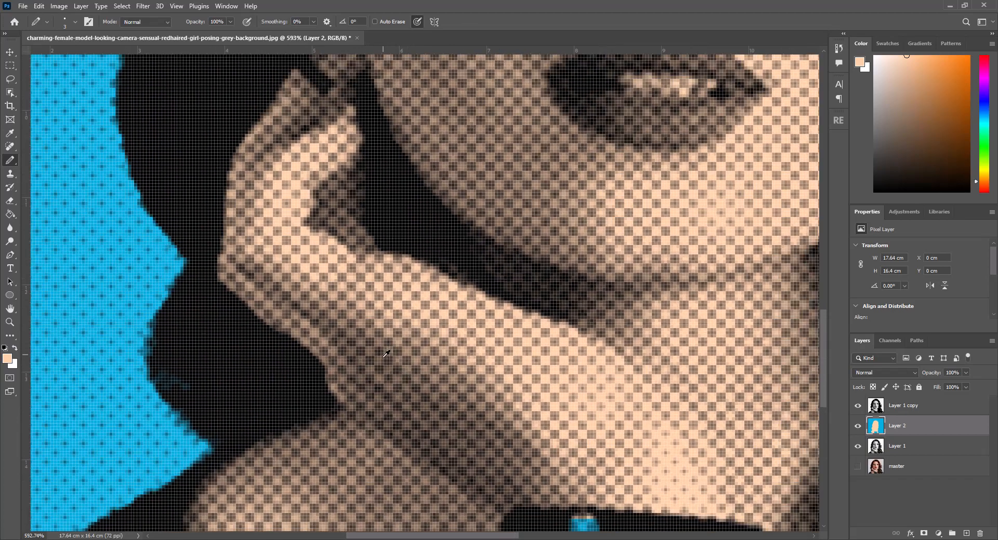
# Step: Switch to white and paint the whites of both eyes on the color layer with the small pencil
pyautogui.scroll(-1, 389, 369)
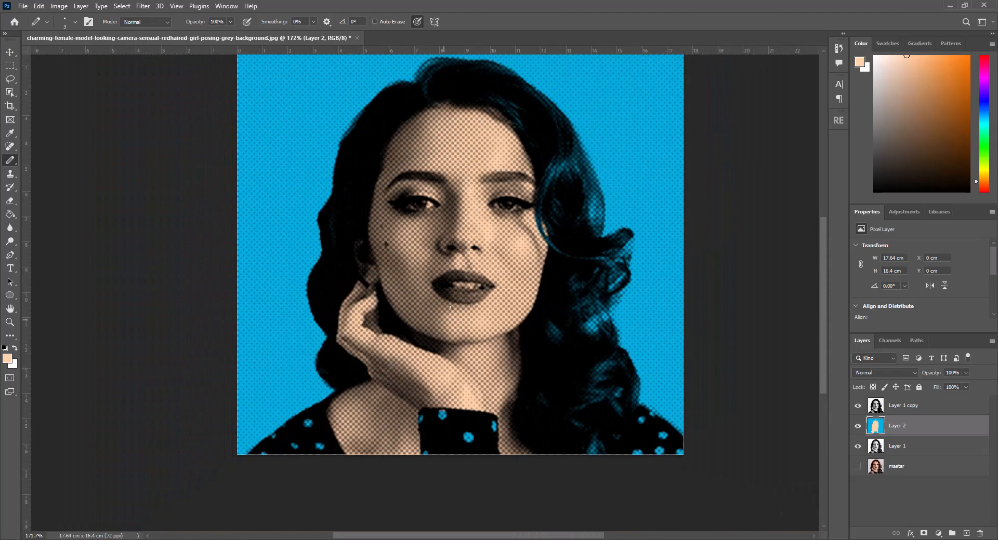
pyautogui.moveTo(461, 301); pyautogui.dragTo(389, 342)
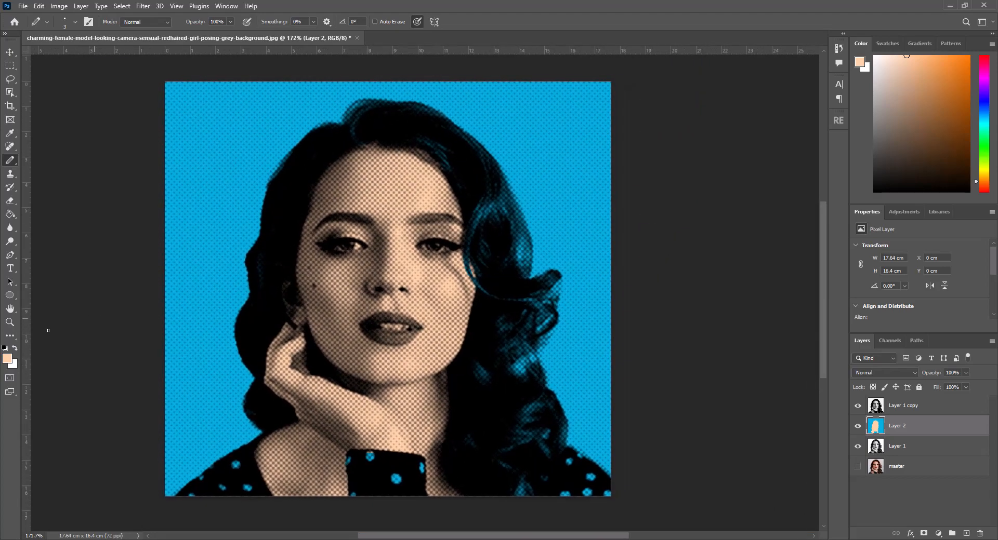
pyautogui.click(16, 348)
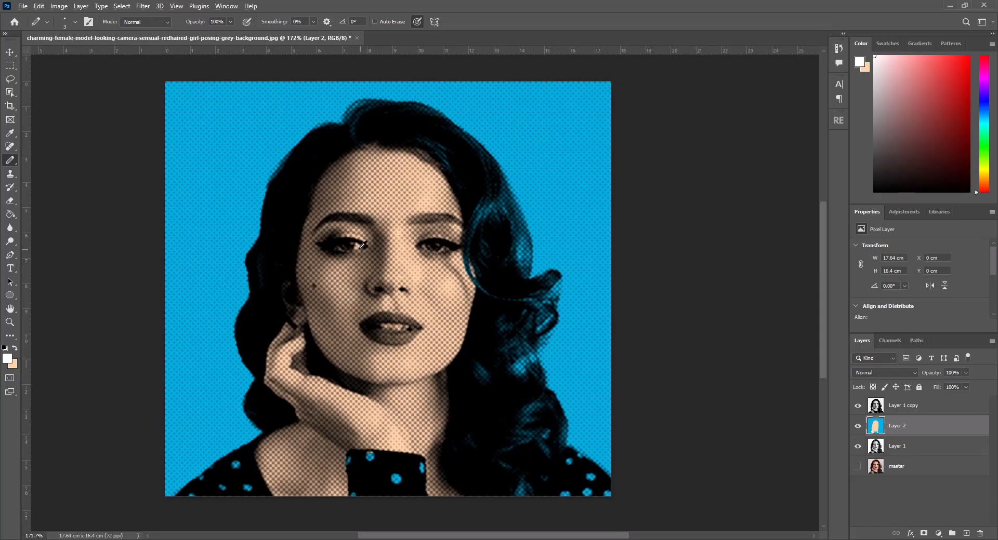
pyautogui.scroll(12, 362, 244)
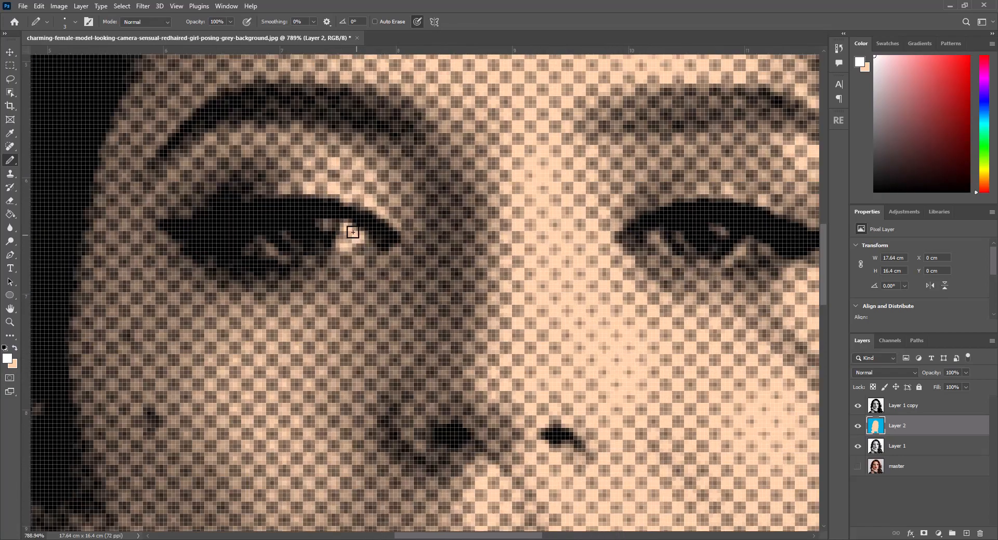
pyautogui.moveTo(343, 224)
pyautogui.mouseDown()
pyautogui.moveTo(373, 248)
pyautogui.moveTo(313, 256)
pyautogui.moveTo(340, 241)
pyautogui.moveTo(354, 246)
pyautogui.moveTo(325, 225)
pyautogui.moveTo(254, 248)
pyautogui.moveTo(303, 255)
pyautogui.moveTo(274, 258)
pyautogui.mouseUp()
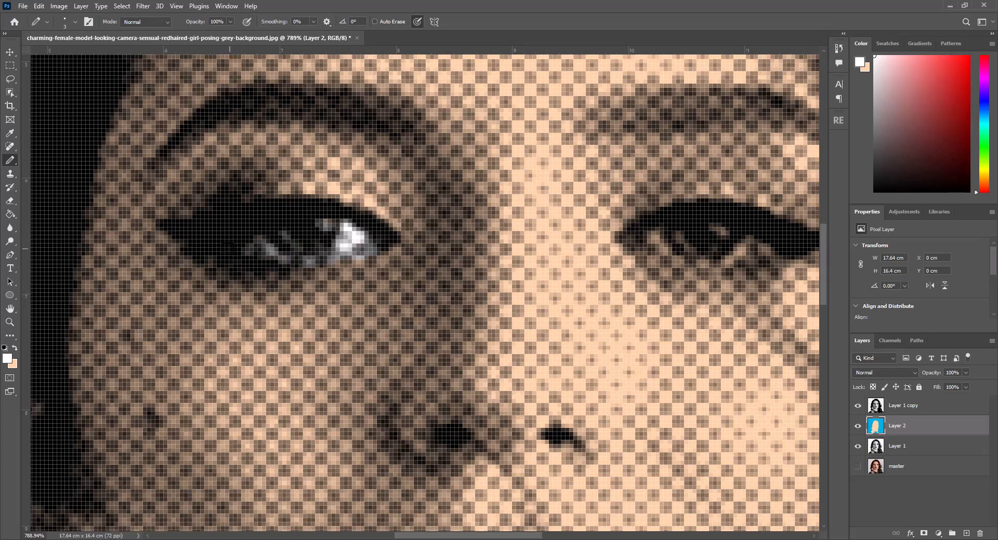
pyautogui.moveTo(649, 251)
pyautogui.mouseDown()
pyautogui.moveTo(765, 250)
pyautogui.moveTo(729, 248)
pyautogui.moveTo(752, 240)
pyautogui.moveTo(773, 252)
pyautogui.moveTo(692, 265)
pyautogui.moveTo(659, 248)
pyautogui.moveTo(724, 234)
pyautogui.moveTo(676, 232)
pyautogui.moveTo(724, 235)
pyautogui.moveTo(684, 249)
pyautogui.moveTo(716, 254)
pyautogui.mouseUp()
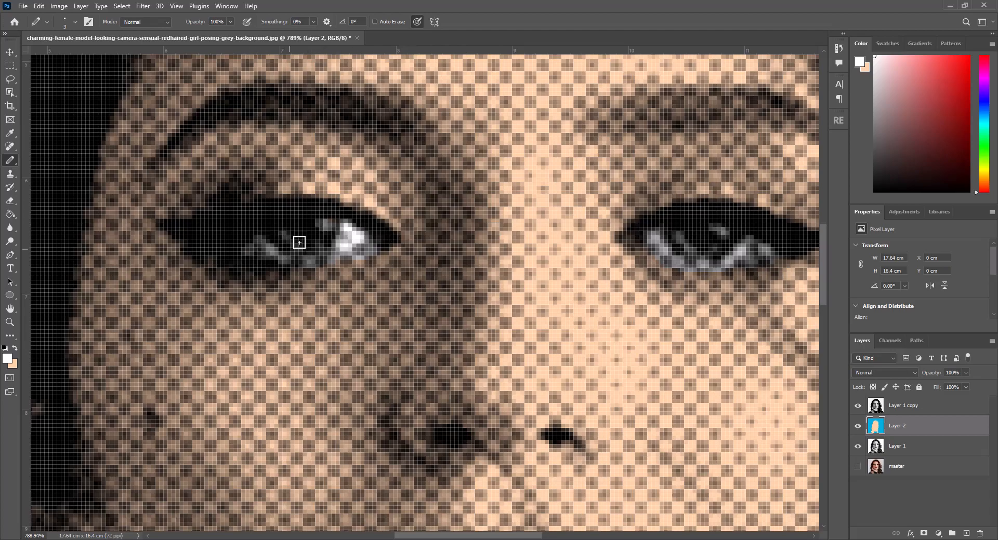
# Step: Choose pure red and trace the outlines of the upper and lower lips with the pencil
pyautogui.scroll(-7, 370, 245)
pyautogui.scroll(-3, 378, 248)
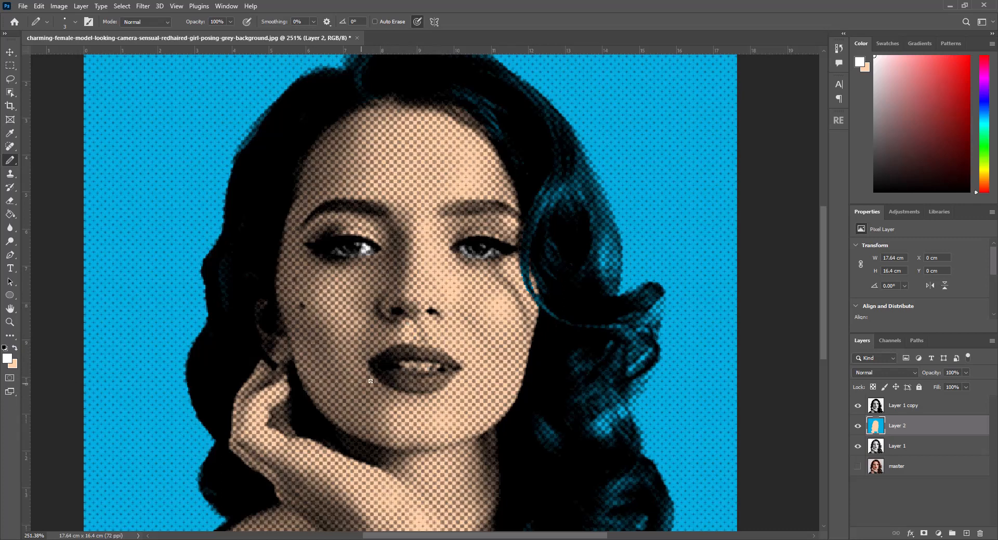
pyautogui.click(972, 69)
pyautogui.scroll(8, 466, 358)
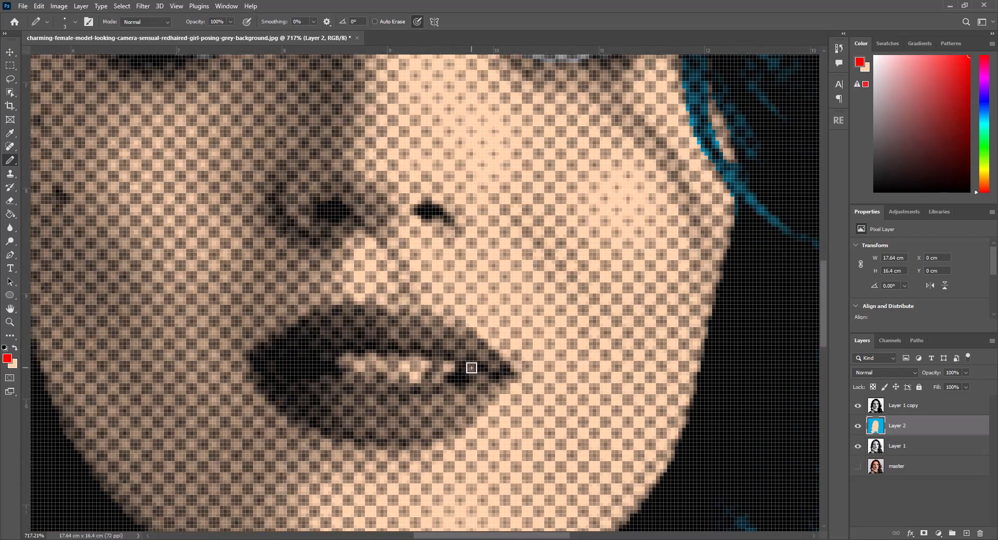
pyautogui.moveTo(471, 368)
pyautogui.mouseDown()
pyautogui.moveTo(351, 345)
pyautogui.moveTo(316, 369)
pyautogui.moveTo(381, 392)
pyautogui.moveTo(439, 390)
pyautogui.moveTo(472, 371)
pyautogui.moveTo(452, 381)
pyautogui.moveTo(466, 389)
pyautogui.moveTo(487, 372)
pyautogui.moveTo(483, 390)
pyautogui.moveTo(493, 393)
pyautogui.moveTo(508, 377)
pyautogui.moveTo(455, 428)
pyautogui.moveTo(412, 441)
pyautogui.moveTo(330, 431)
pyautogui.moveTo(259, 363)
pyautogui.moveTo(358, 428)
pyautogui.moveTo(446, 422)
pyautogui.mouseUp()
pyautogui.moveTo(260, 361)
pyautogui.mouseDown()
pyautogui.moveTo(313, 316)
pyautogui.moveTo(346, 313)
pyautogui.moveTo(450, 318)
pyautogui.moveTo(478, 343)
pyautogui.mouseUp()
pyautogui.moveTo(498, 362)
pyautogui.mouseDown()
pyautogui.moveTo(508, 374)
pyautogui.moveTo(411, 330)
pyautogui.mouseUp()
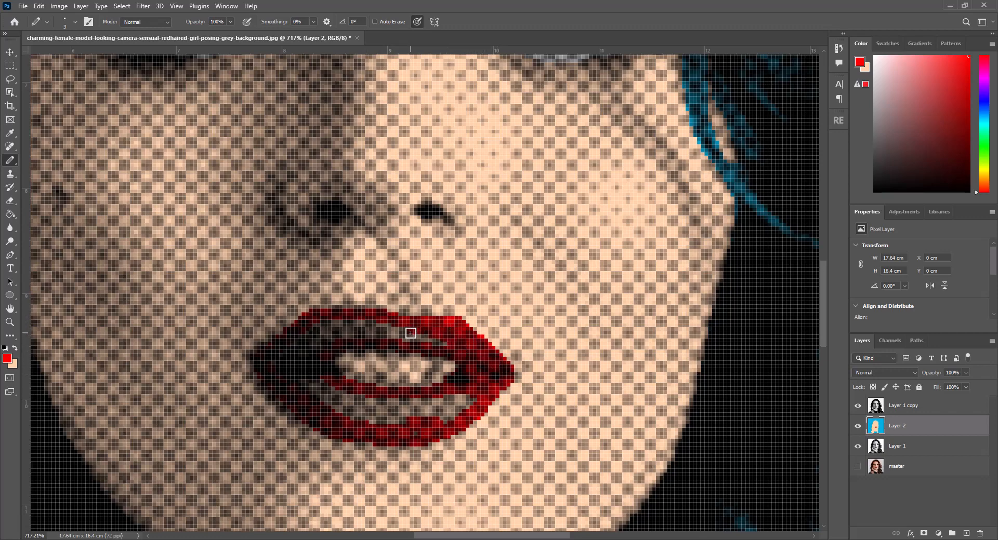
# Step: Enlarge the pencil to size 6 and fill the inside of both lips with red
pyautogui.press(']')
pyautogui.press(']')
pyautogui.press(']')
pyautogui.moveTo(380, 332)
pyautogui.mouseDown()
pyautogui.moveTo(329, 330)
pyautogui.moveTo(285, 369)
pyautogui.moveTo(314, 397)
pyautogui.moveTo(350, 407)
pyautogui.moveTo(462, 407)
pyautogui.moveTo(332, 398)
pyautogui.mouseUp()
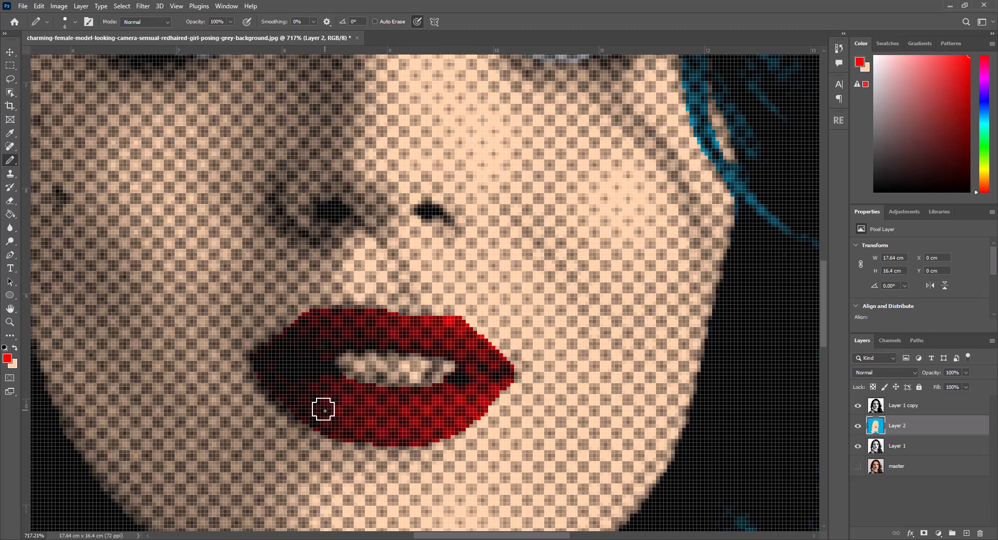
# Step: Reduce the pencil size, switch to white and paint over the teeth between the lips
pyautogui.press('[')
pyautogui.moveTo(887, 105); pyautogui.dragTo(873, 46)
pyautogui.moveTo(423, 366); pyautogui.dragTo(369, 366)
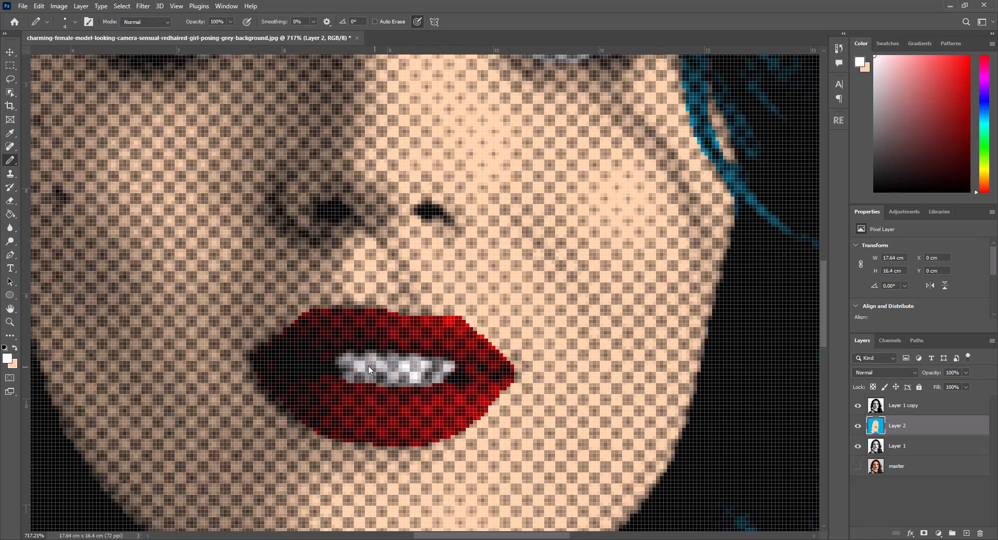
# Step: Choose a pale sky blue and paint eyeshadow over the left upper eyelid
pyautogui.moveTo(418, 233); pyautogui.dragTo(407, 379)
pyautogui.moveTo(938, 115); pyautogui.dragTo(975, 44)
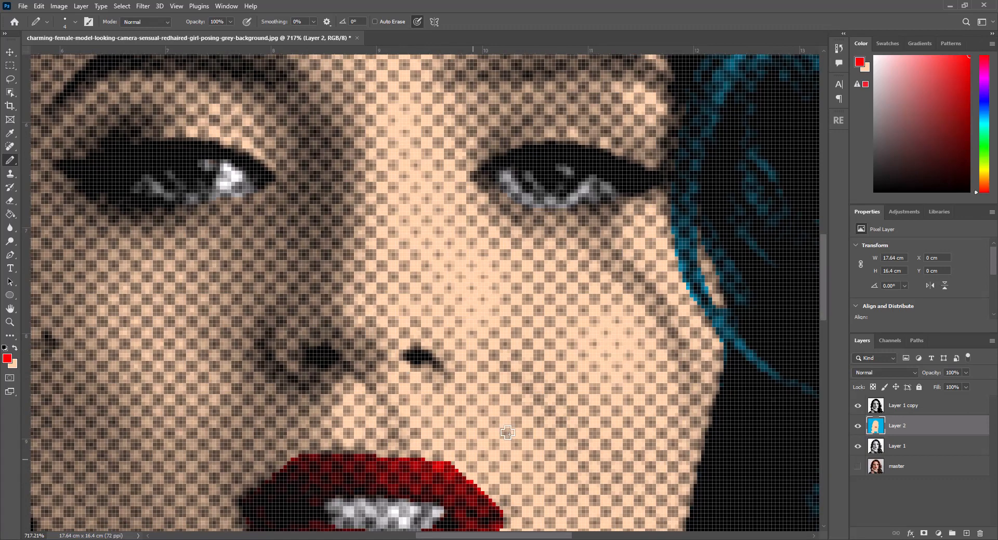
pyautogui.moveTo(470, 326); pyautogui.dragTo(563, 429)
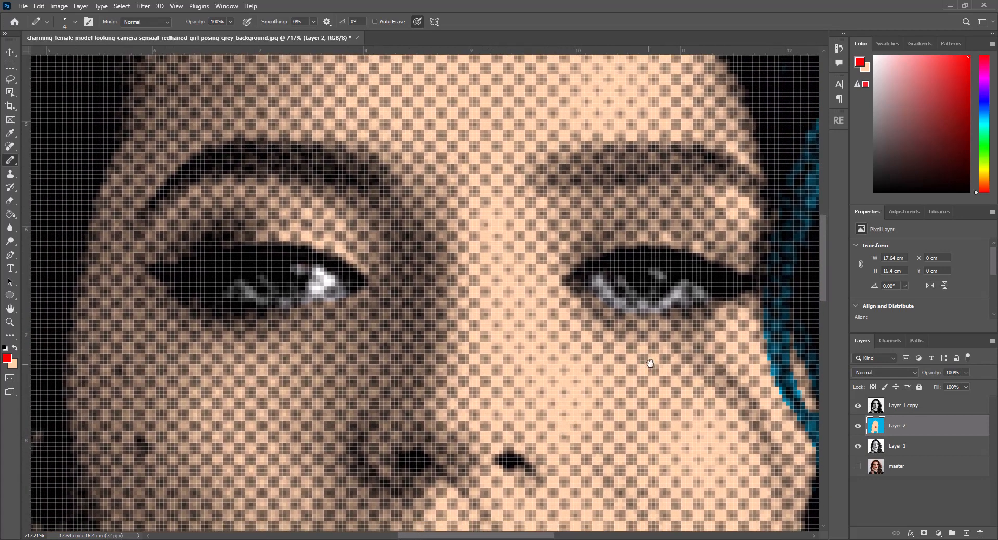
pyautogui.click(922, 61)
pyautogui.click(986, 123)
pyautogui.moveTo(987, 126); pyautogui.dragTo(987, 123)
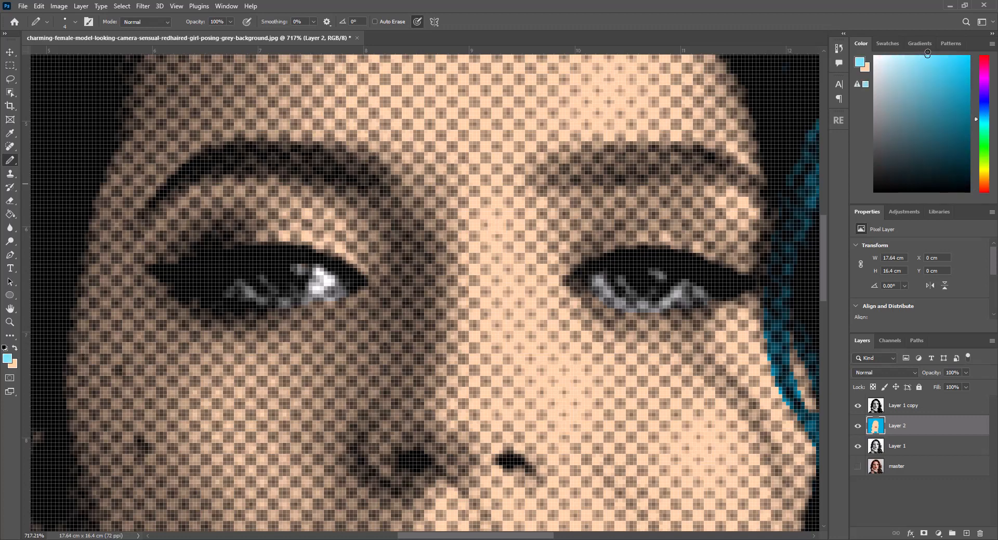
pyautogui.moveTo(927, 54); pyautogui.dragTo(891, 53)
pyautogui.moveTo(185, 252)
pyautogui.mouseDown()
pyautogui.moveTo(239, 207)
pyautogui.moveTo(289, 204)
pyautogui.moveTo(331, 221)
pyautogui.moveTo(368, 272)
pyautogui.moveTo(293, 244)
pyautogui.moveTo(183, 255)
pyautogui.moveTo(239, 216)
pyautogui.moveTo(230, 234)
pyautogui.moveTo(251, 232)
pyautogui.moveTo(253, 218)
pyautogui.moveTo(263, 232)
pyautogui.moveTo(288, 208)
pyautogui.moveTo(289, 228)
pyautogui.moveTo(336, 247)
pyautogui.moveTo(303, 222)
pyautogui.moveTo(293, 220)
pyautogui.moveTo(353, 259)
pyautogui.mouseUp()
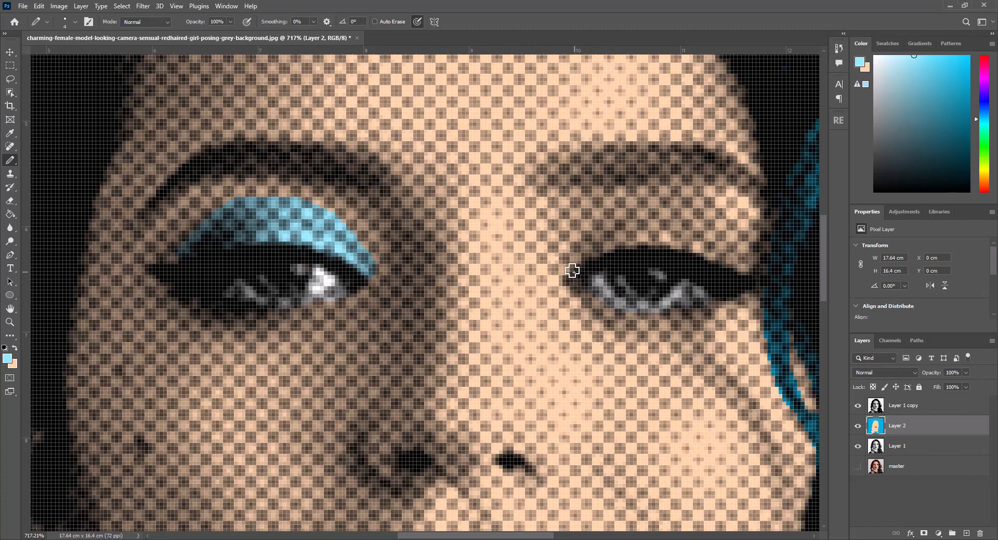
# Step: Outline and fill the right upper eyelid with the same pale blue eyeshadow
pyautogui.moveTo(571, 271)
pyautogui.mouseDown()
pyautogui.moveTo(607, 226)
pyautogui.moveTo(635, 217)
pyautogui.moveTo(704, 236)
pyautogui.moveTo(741, 270)
pyautogui.mouseUp()
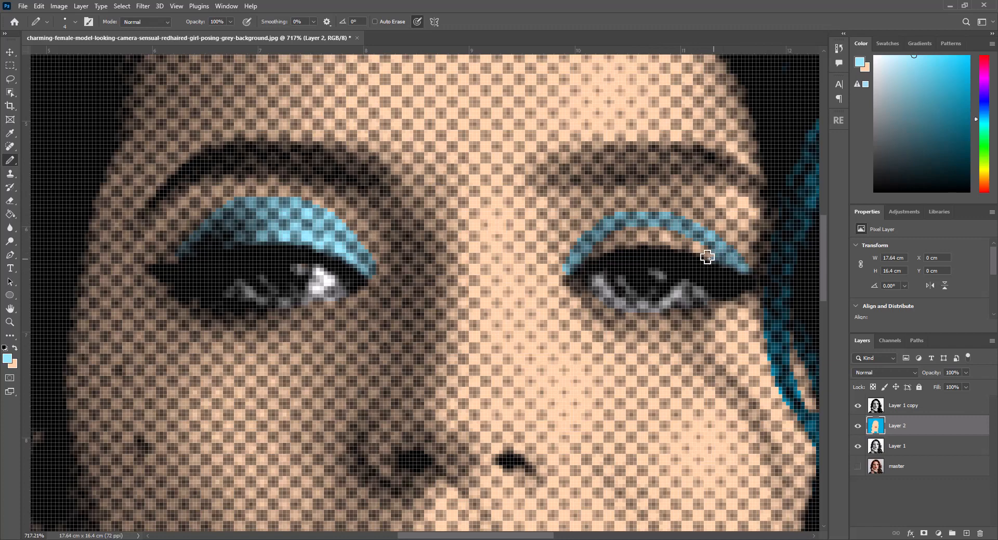
pyautogui.moveTo(685, 250)
pyautogui.mouseDown()
pyautogui.moveTo(623, 237)
pyautogui.moveTo(686, 247)
pyautogui.moveTo(594, 253)
pyautogui.moveTo(573, 242)
pyautogui.moveTo(568, 269)
pyautogui.moveTo(614, 214)
pyautogui.moveTo(678, 204)
pyautogui.moveTo(729, 231)
pyautogui.moveTo(754, 273)
pyautogui.moveTo(692, 219)
pyautogui.moveTo(644, 238)
pyautogui.mouseUp()
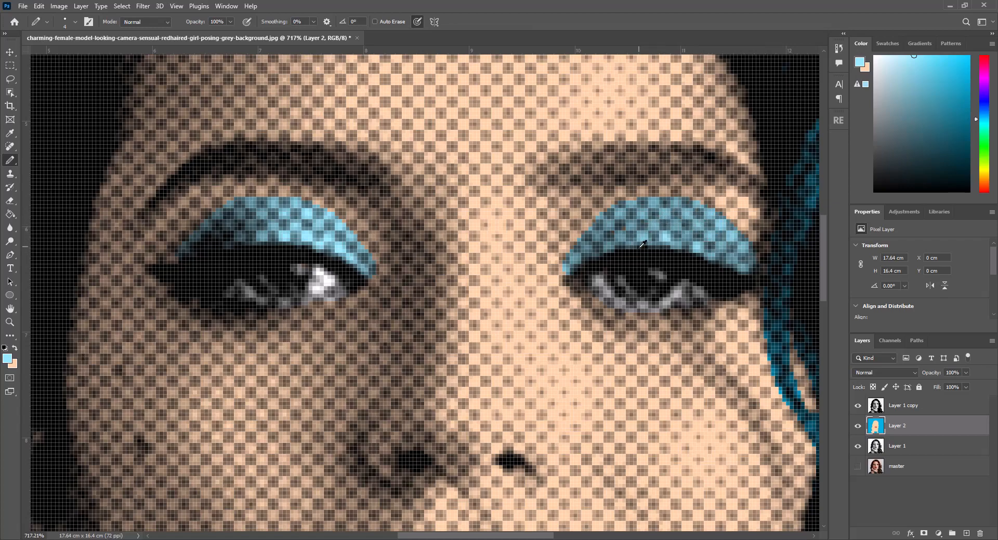
pyautogui.scroll(-6, 642, 244)
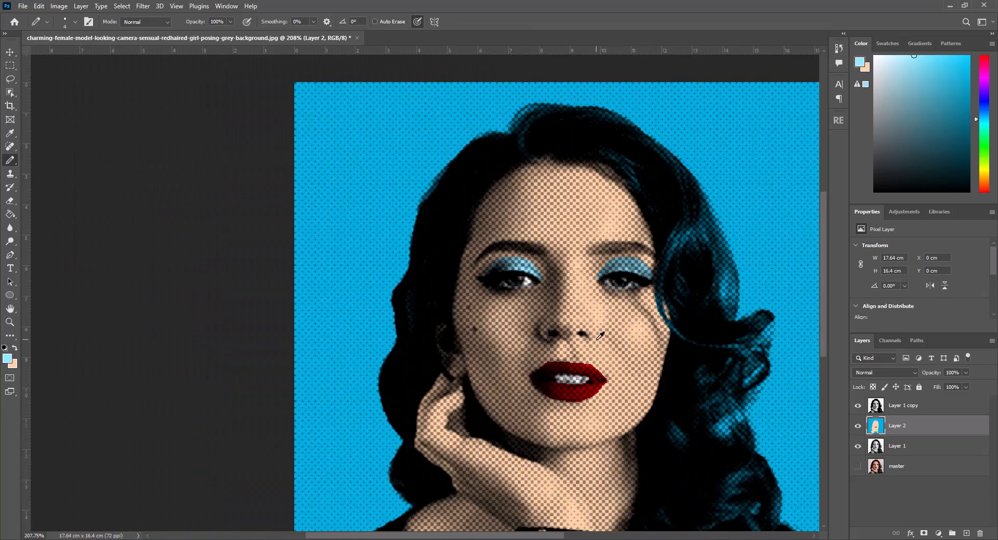
pyautogui.scroll(-1, 600, 337)
pyautogui.moveTo(649, 360)
pyautogui.mouseDown()
pyautogui.moveTo(567, 331)
pyautogui.moveTo(567, 313)
pyautogui.mouseUp()
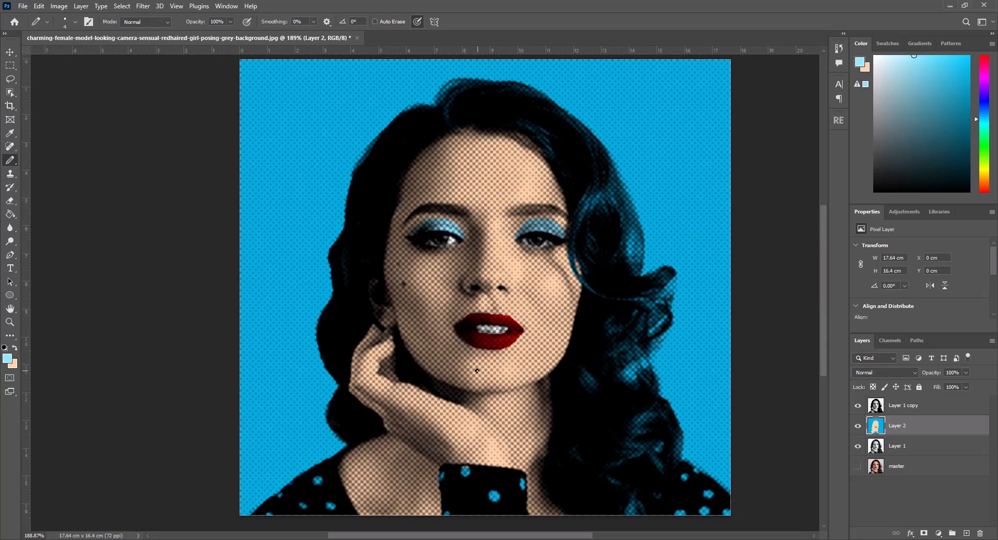
# Step: Display only the original master photo and sample the iris color of the left eye with the Eyedropper
pyautogui.scroll(5, 464, 378)
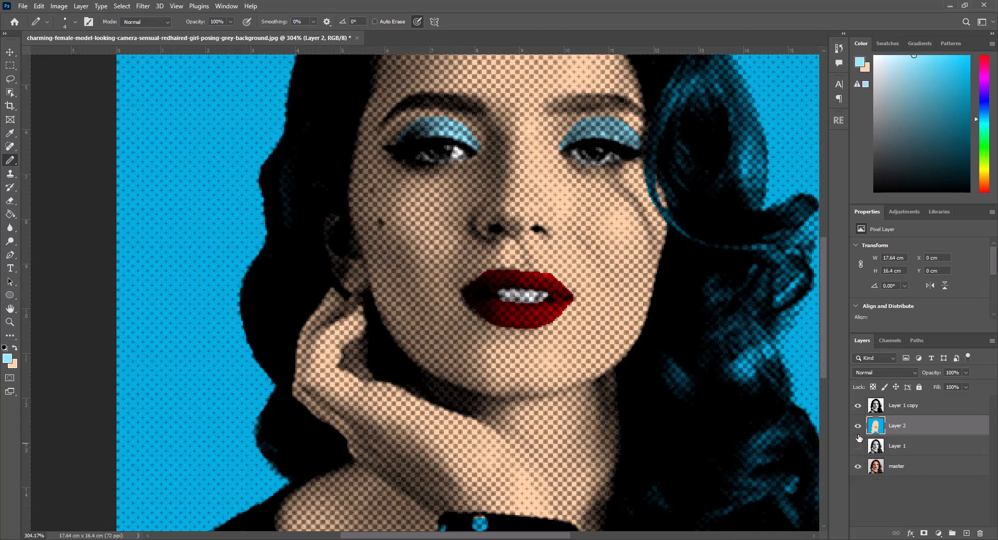
pyautogui.click(857, 426)
pyautogui.click(857, 405)
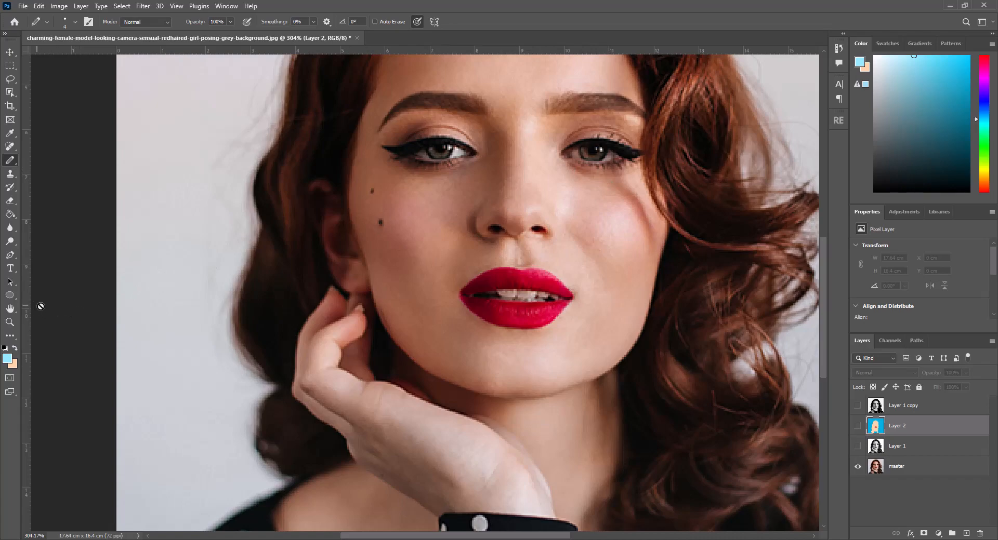
pyautogui.press('i')
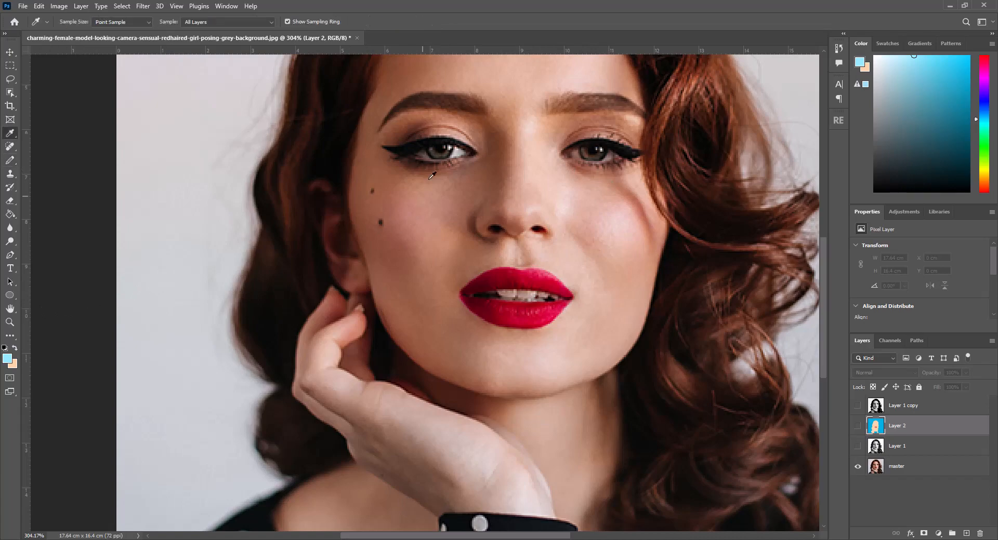
pyautogui.click(451, 148)
pyautogui.scroll(5, 446, 150)
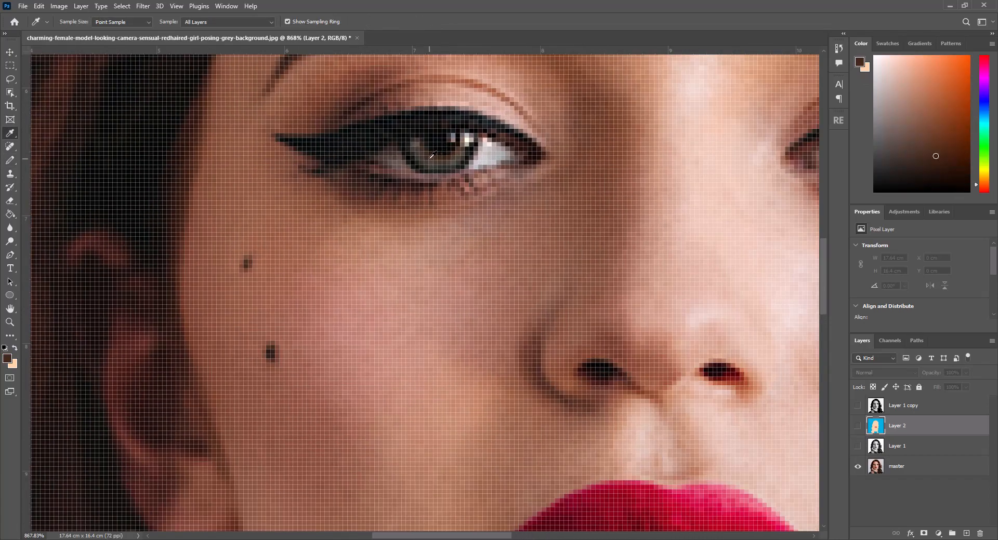
pyautogui.click(439, 161)
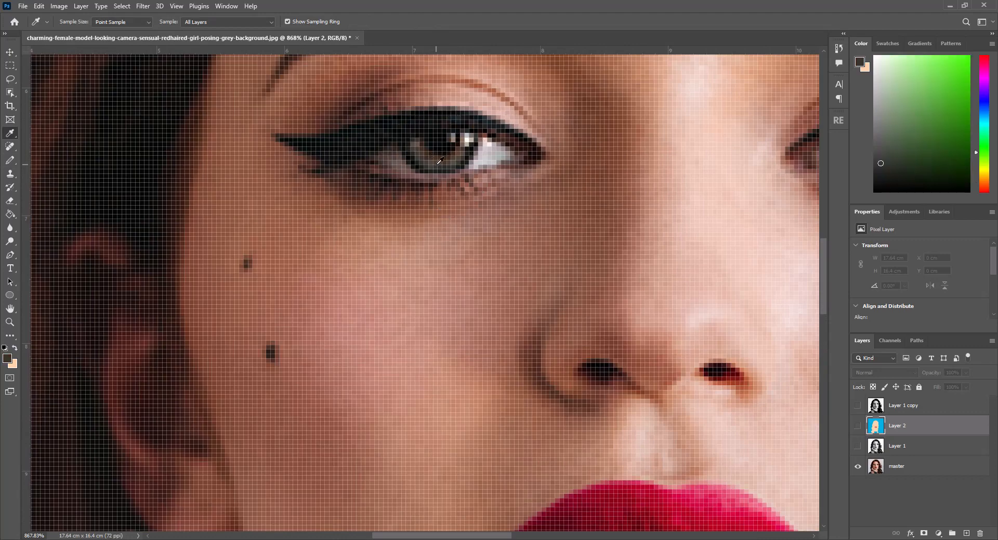
pyautogui.scroll(-7, 439, 162)
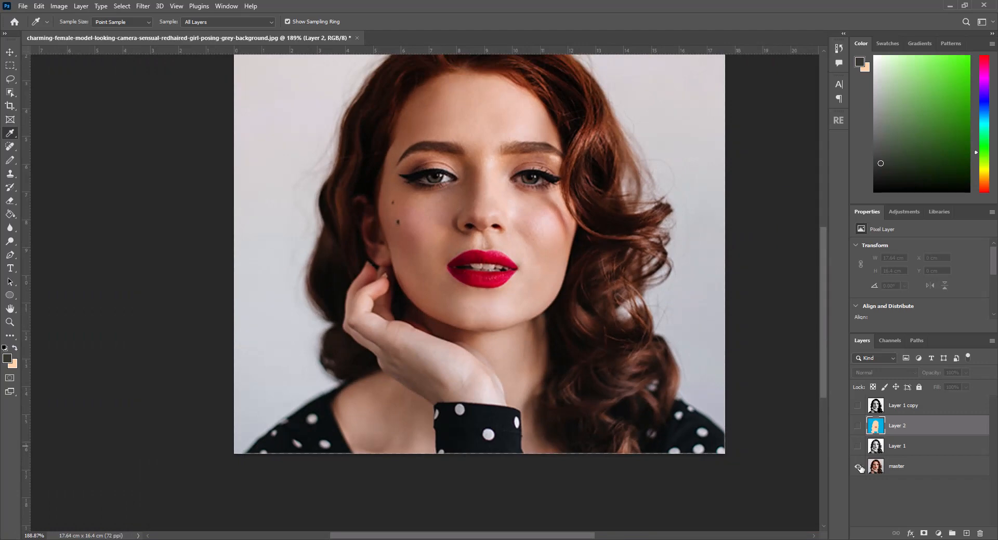
# Step: Hide the master layer and make Layer 1, Layer 2 and Layer 1 copy visible again
pyautogui.click(858, 467)
pyautogui.click(858, 446)
pyautogui.click(858, 425)
pyautogui.click(857, 405)
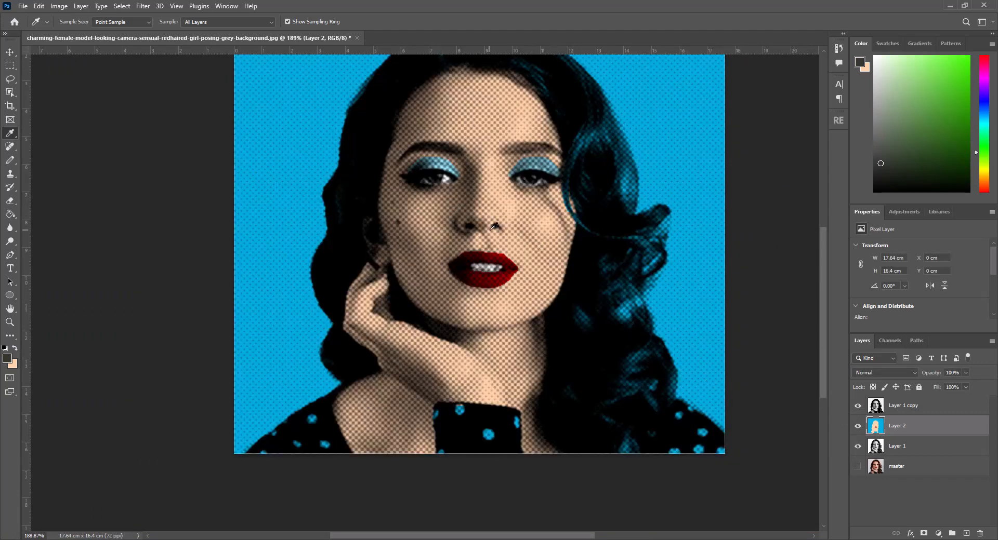
# Step: Brighten the sampled color to a medium green and paint the irises of both eyes with the Pencil tool
pyautogui.scroll(5, 441, 152)
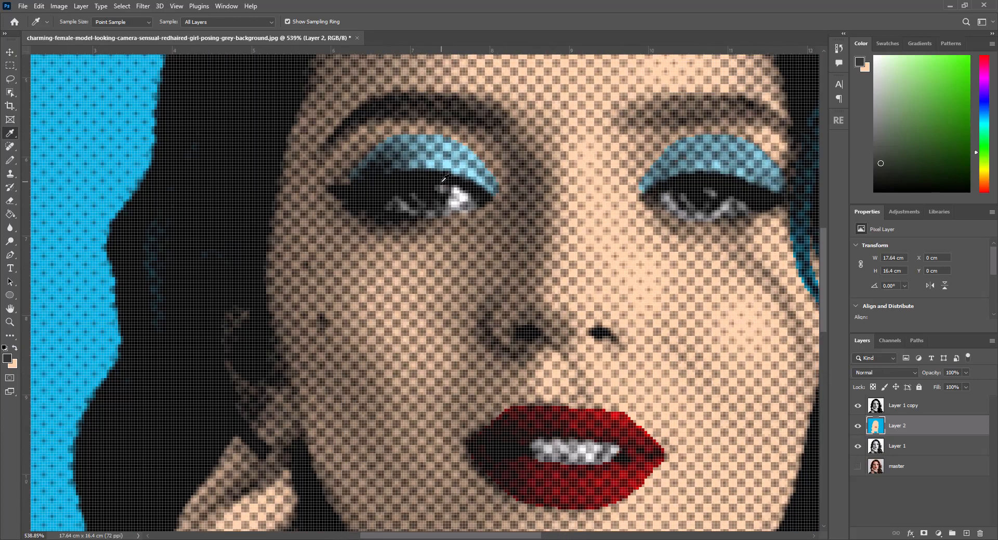
pyautogui.click(10, 161)
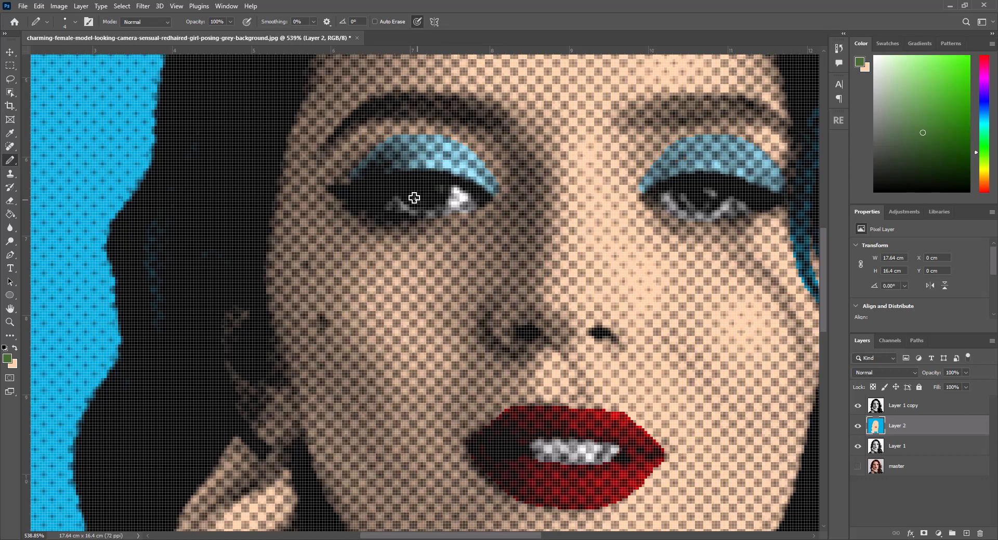
pyautogui.moveTo(683, 191)
pyautogui.mouseDown()
pyautogui.moveTo(708, 203)
pyautogui.moveTo(700, 192)
pyautogui.moveTo(685, 199)
pyautogui.moveTo(708, 208)
pyautogui.mouseUp()
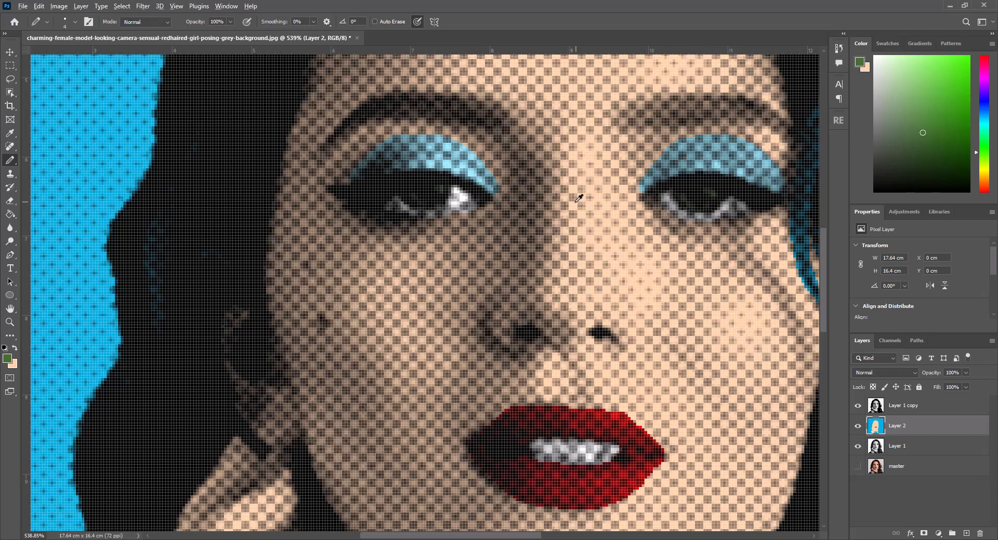
pyautogui.scroll(-6, 578, 199)
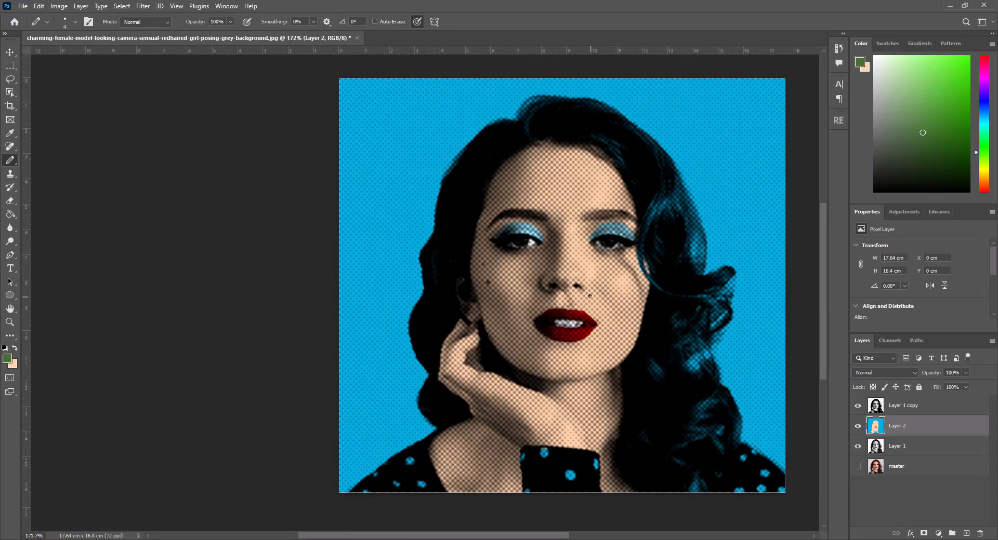
pyautogui.moveTo(608, 305); pyautogui.dragTo(529, 305)
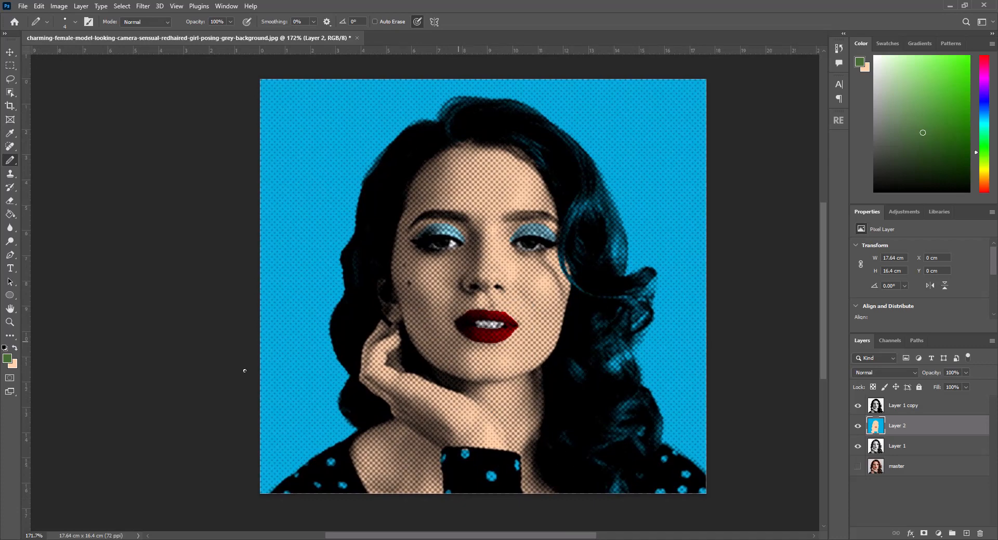
# Step: Choose white, enlarge the pencil to size 20 and recolor the polka dots on the sleeve cuff
pyautogui.click(874, 56)
pyautogui.press(']')
pyautogui.click(465, 453)
pyautogui.click(516, 466)
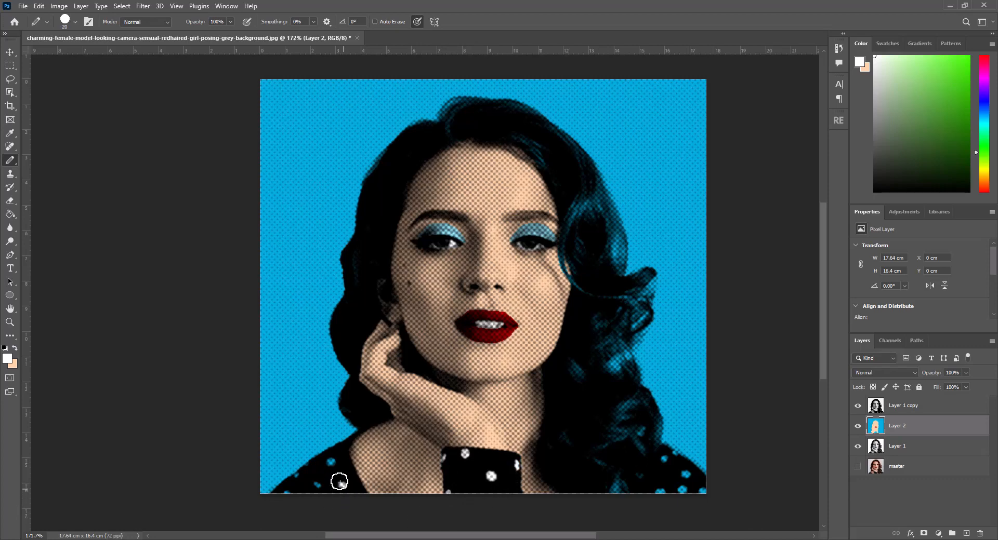
# Step: Paint the blue polka dots on both shoulders of the blouse white
pyautogui.moveTo(340, 481)
pyautogui.mouseDown()
pyautogui.moveTo(330, 463)
pyautogui.moveTo(290, 491)
pyautogui.moveTo(318, 485)
pyautogui.moveTo(313, 472)
pyautogui.mouseUp()
pyautogui.click(665, 462)
pyautogui.moveTo(684, 473)
pyautogui.mouseDown()
pyautogui.moveTo(684, 483)
pyautogui.moveTo(664, 488)
pyautogui.moveTo(706, 495)
pyautogui.mouseUp()
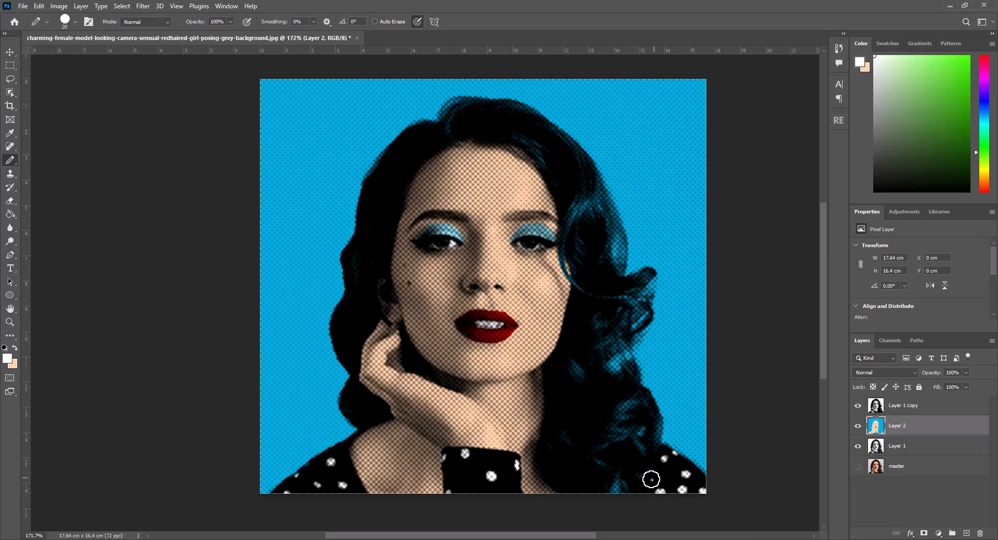
pyautogui.moveTo(643, 482); pyautogui.dragTo(647, 482)
# Step: Inspect the painted face, hair, hand and polka dots up close and across the whole portrait
pyautogui.scroll(2, 557, 400)
pyautogui.moveTo(600, 367); pyautogui.dragTo(561, 405)
pyautogui.scroll(2, 494, 343)
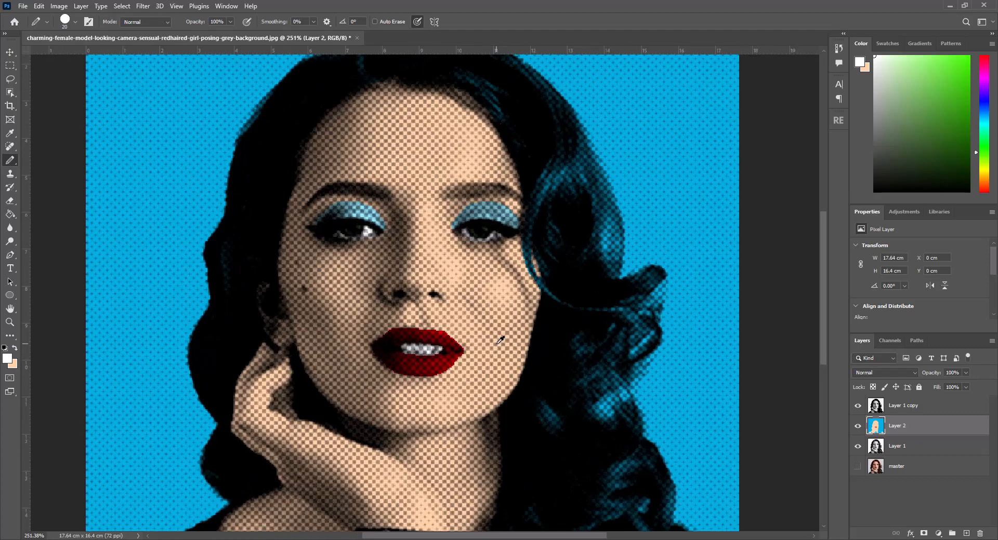
pyautogui.scroll(2, 506, 318)
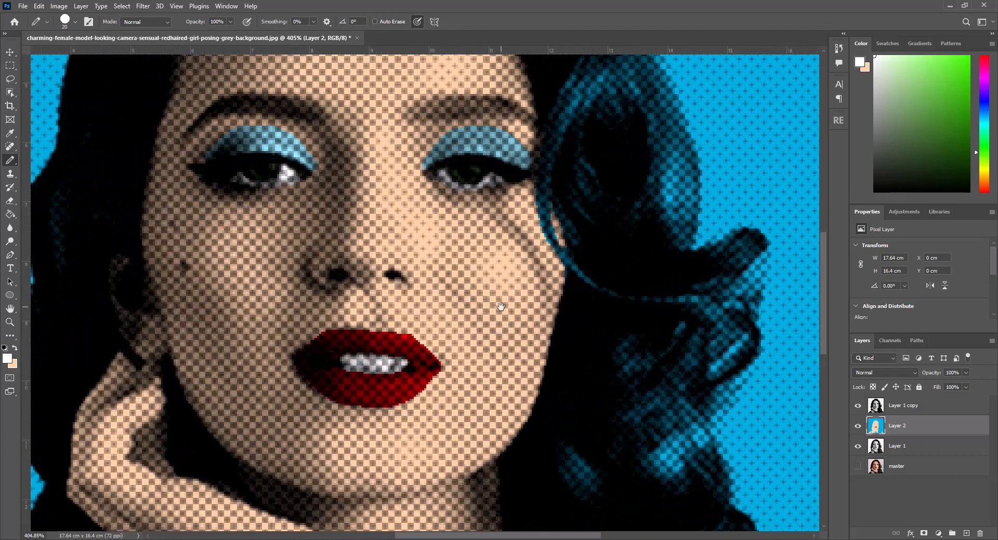
pyautogui.moveTo(501, 312)
pyautogui.mouseDown()
pyautogui.moveTo(554, 447)
pyautogui.moveTo(567, 268)
pyautogui.mouseUp()
pyautogui.moveTo(562, 437); pyautogui.dragTo(557, 282)
pyautogui.moveTo(562, 390); pyautogui.dragTo(551, 254)
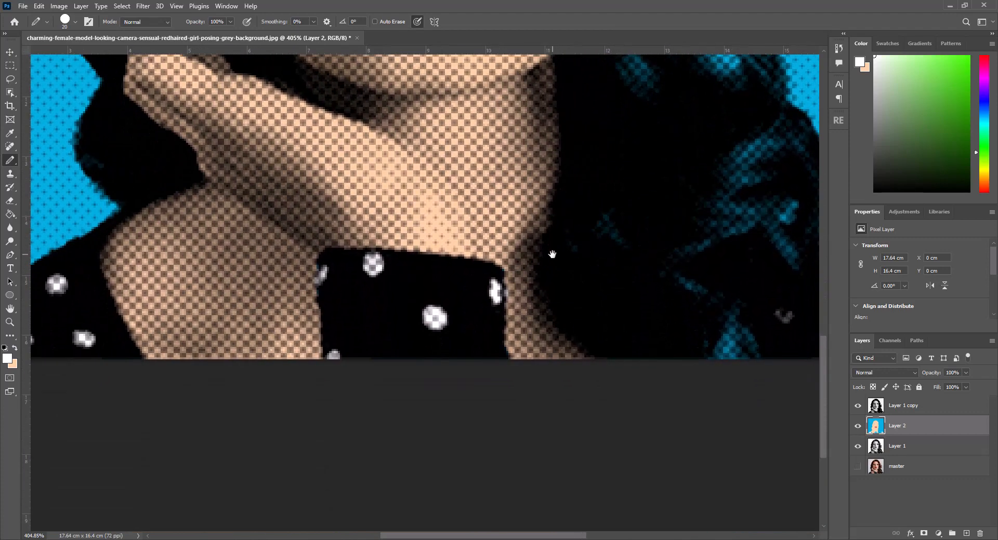
pyautogui.moveTo(604, 299); pyautogui.dragTo(640, 511)
pyautogui.scroll(-7, 538, 421)
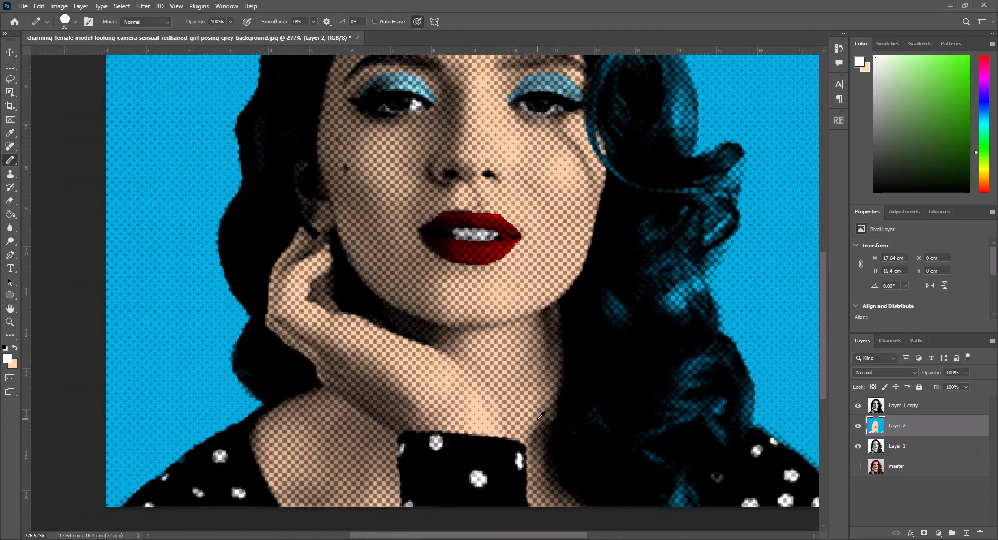
pyautogui.moveTo(552, 340); pyautogui.dragTo(522, 396)
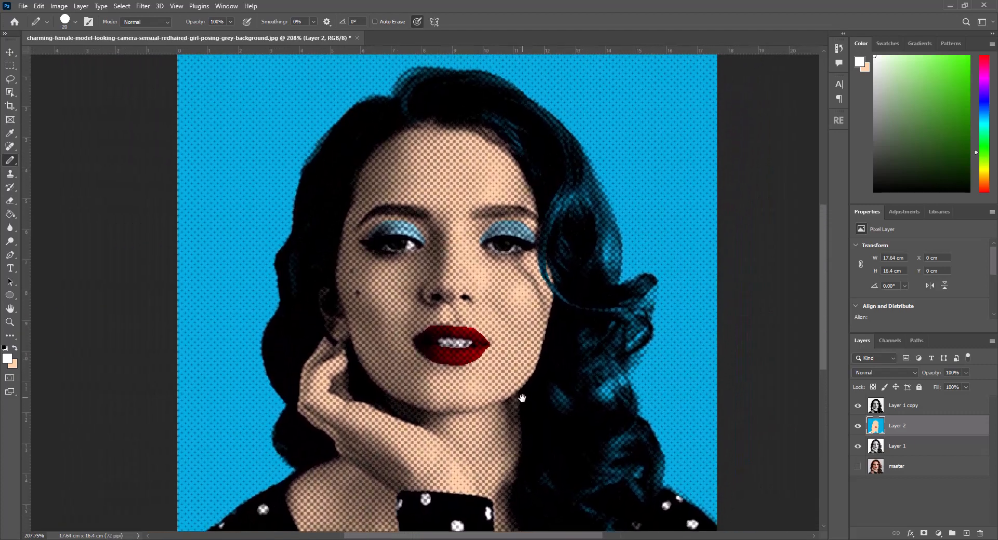
pyautogui.scroll(-1, 521, 398)
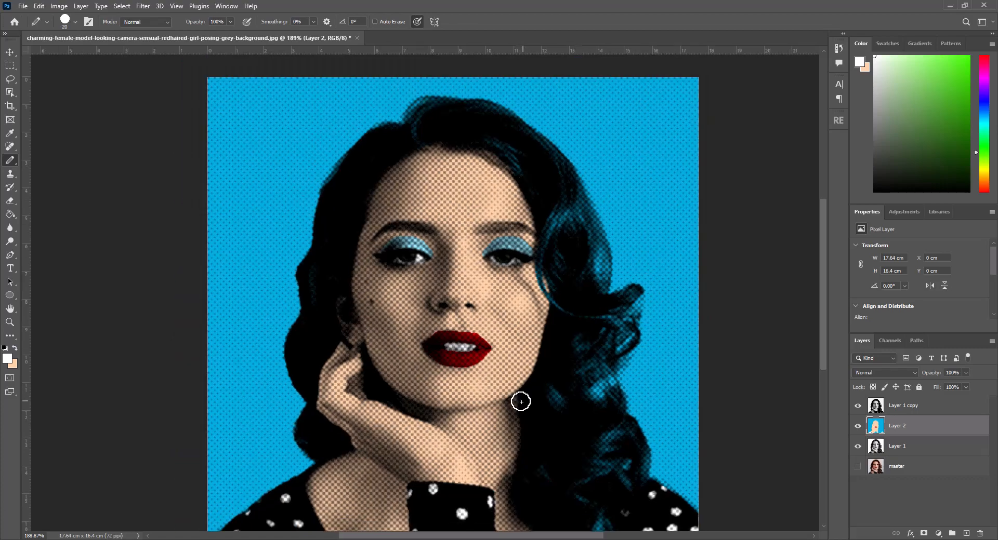
pyautogui.moveTo(514, 409); pyautogui.dragTo(514, 399)
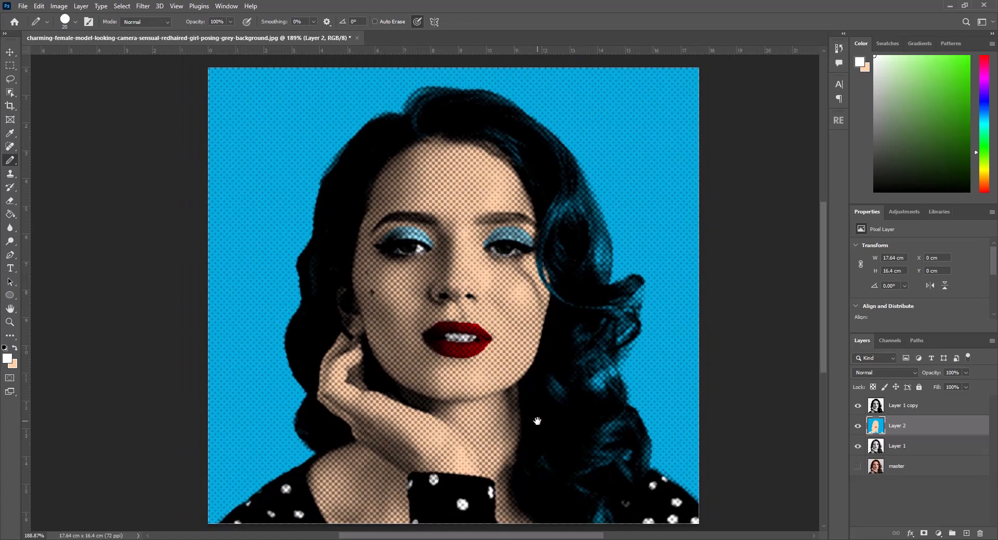